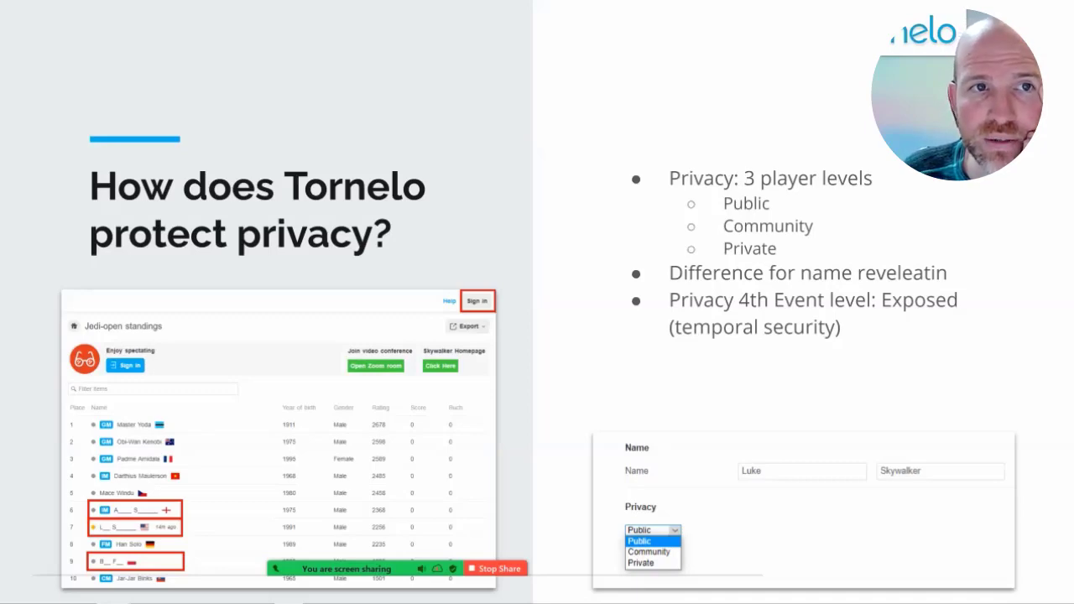
# Step: Switch from the 'How does Tornelo protect privacy?' slide to the Tornelo profile in Chrome
pyautogui.hotkey('alt', 'Tab')
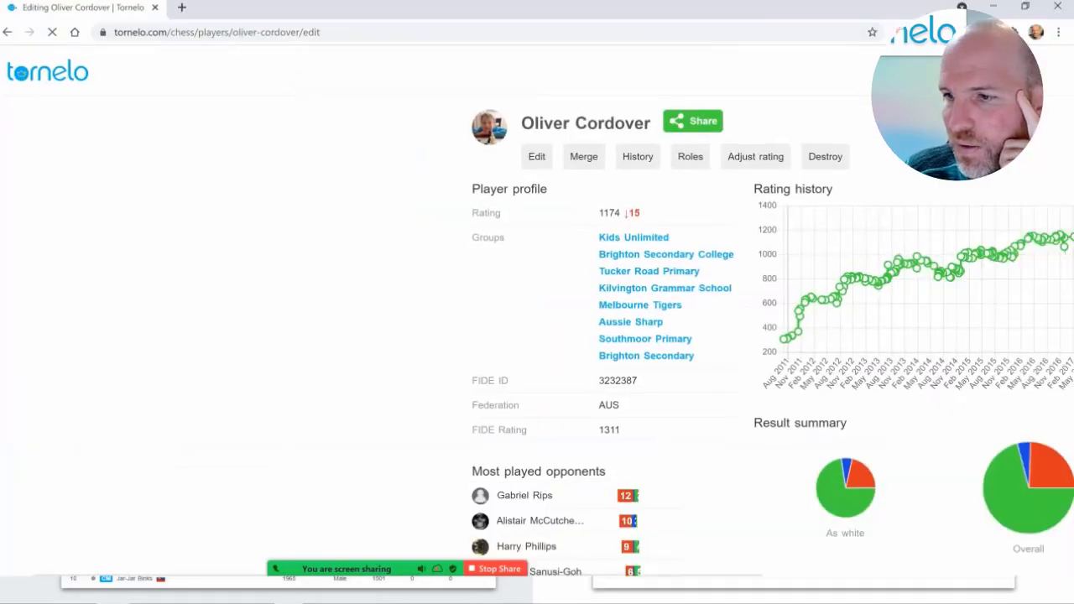
# Step: Review the Privacy levels, leaving it Public, then copy the player's name into a new tab
pyautogui.click(143, 260)
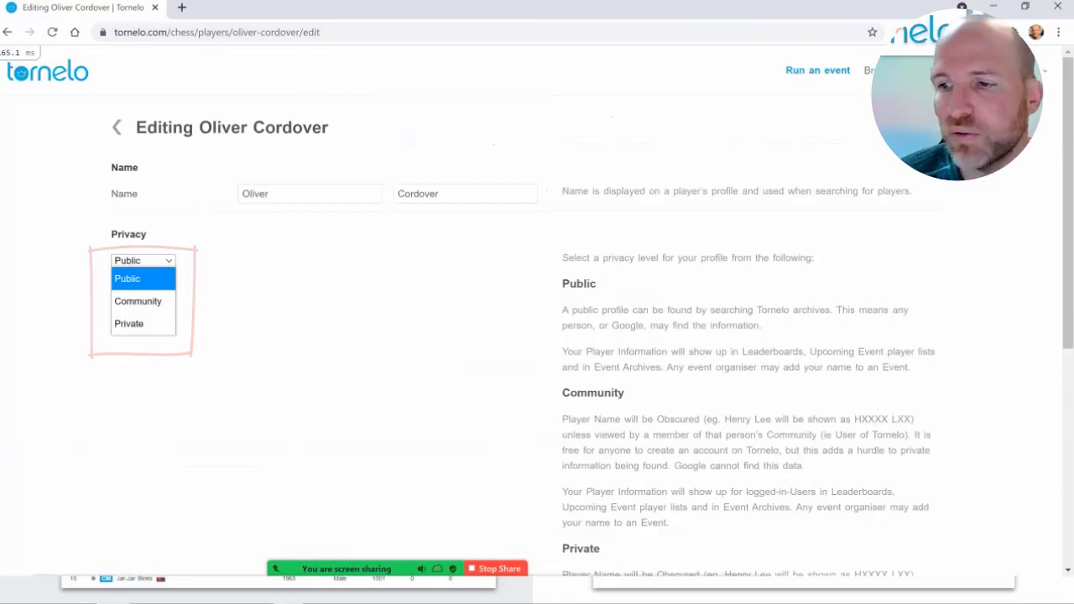
pyautogui.click(199, 127)
pyautogui.moveTo(199, 127); pyautogui.dragTo(329, 127)
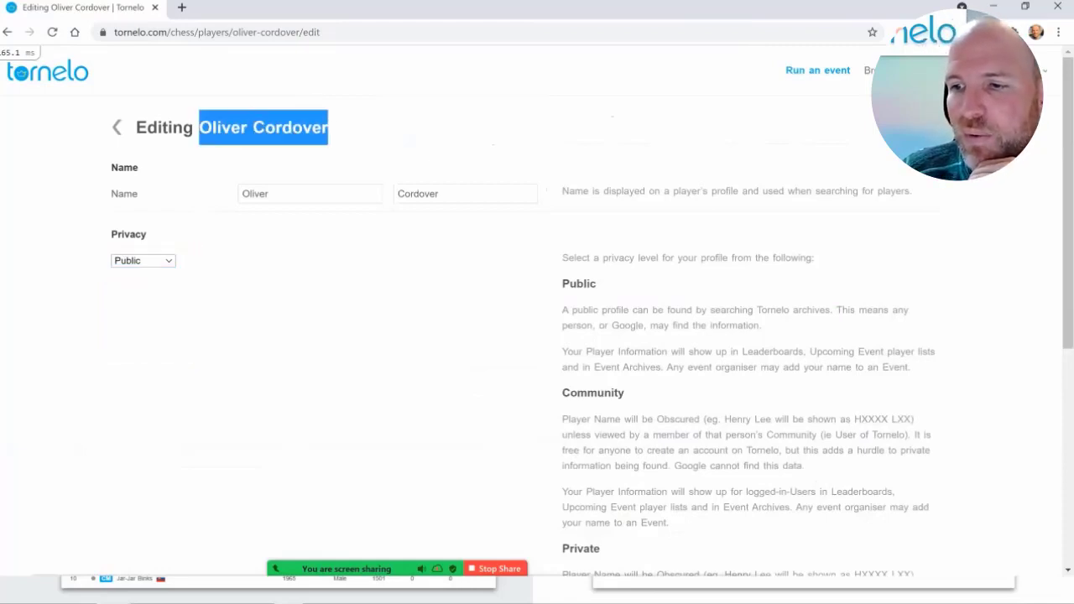
pyautogui.hotkey('ctrl', 'c')
pyautogui.hotkey('ctrl', 't')
# Step: Google the player's name, review the results showing their Tornelo profile, and return to the Editing tab
pyautogui.hotkey('ctrl', 'v')
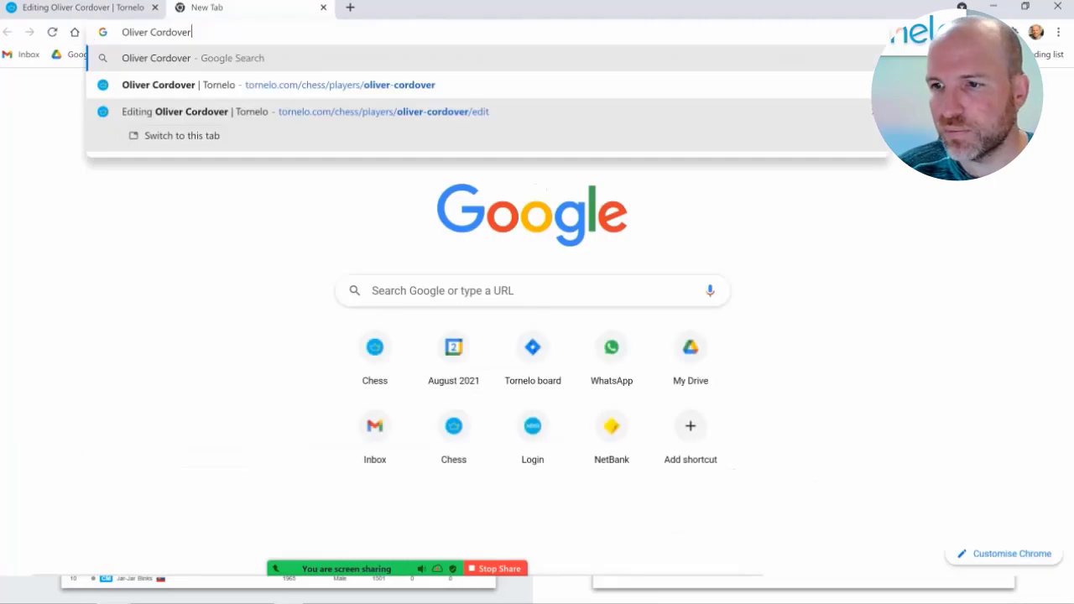
pyautogui.press('Return')
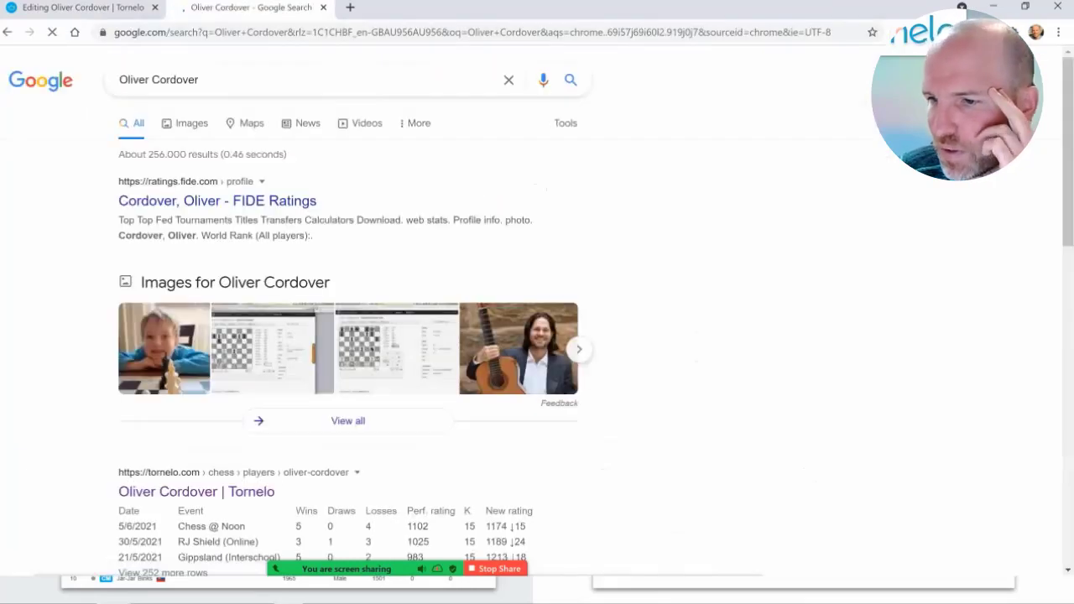
pyautogui.scroll(-1, 196, 422)
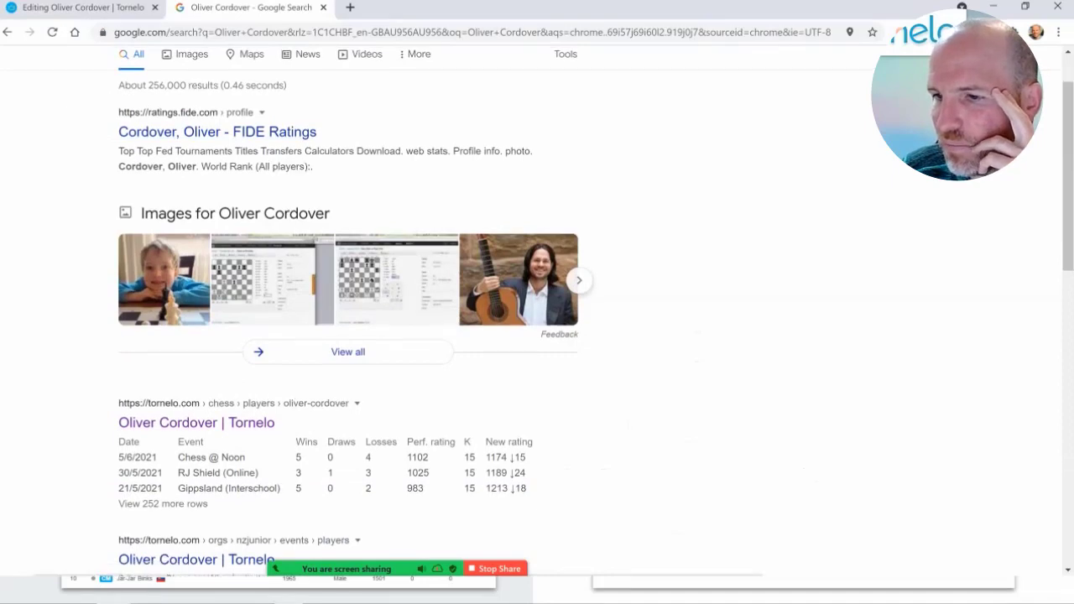
pyautogui.scroll(1, 356, 319)
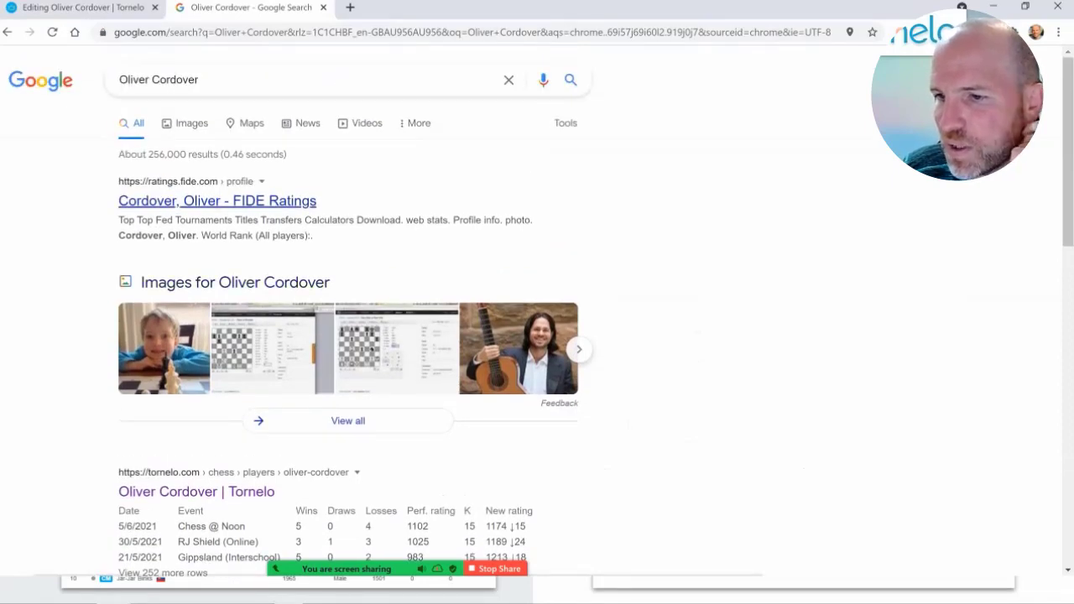
pyautogui.scroll(-1, 559, 403)
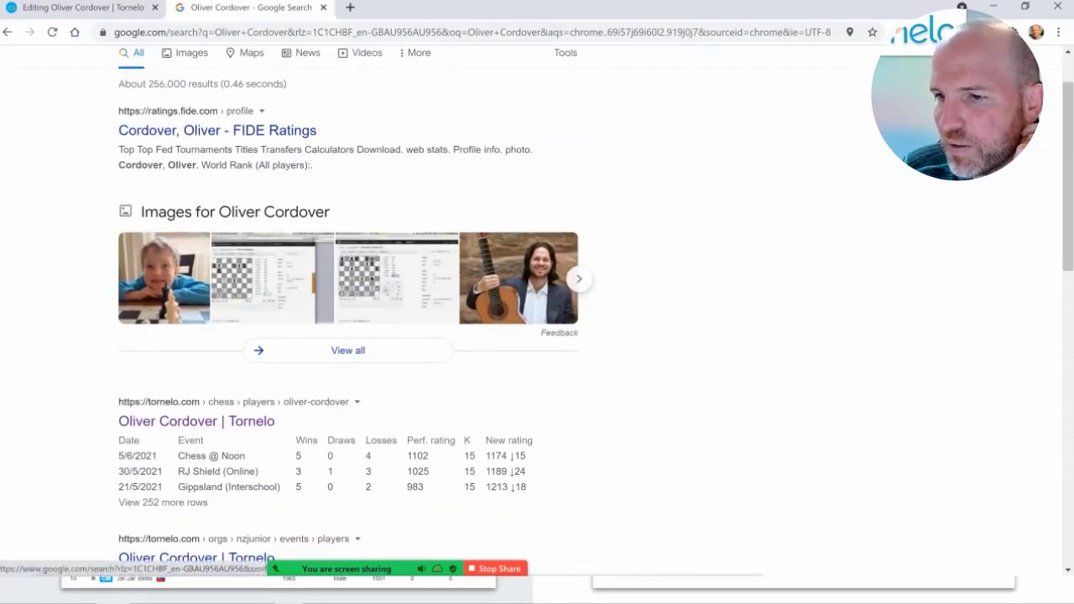
pyautogui.scroll(-1, 356, 319)
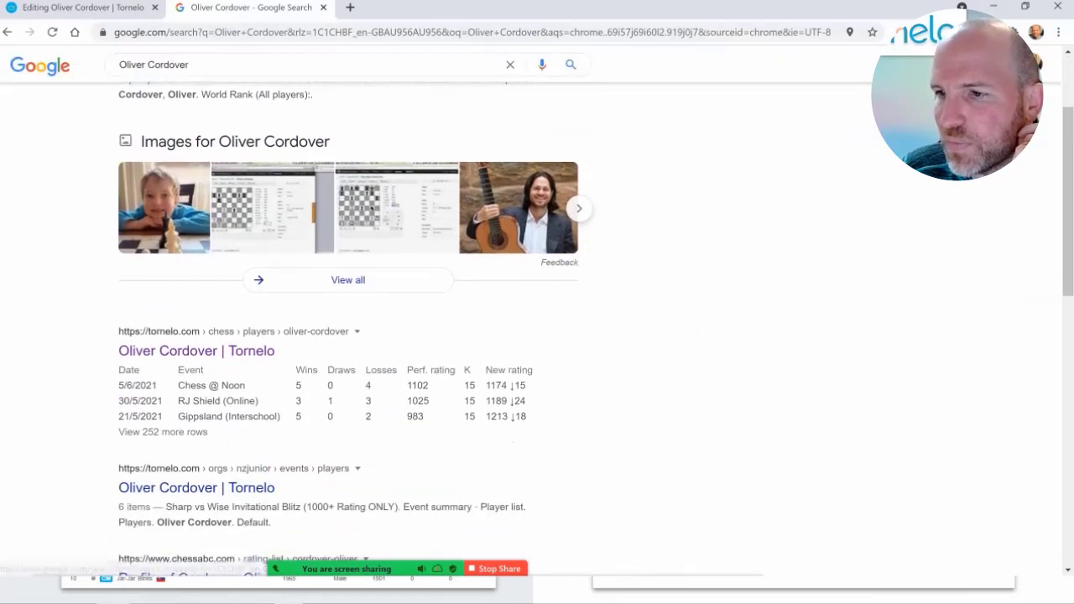
pyautogui.click(84, 7)
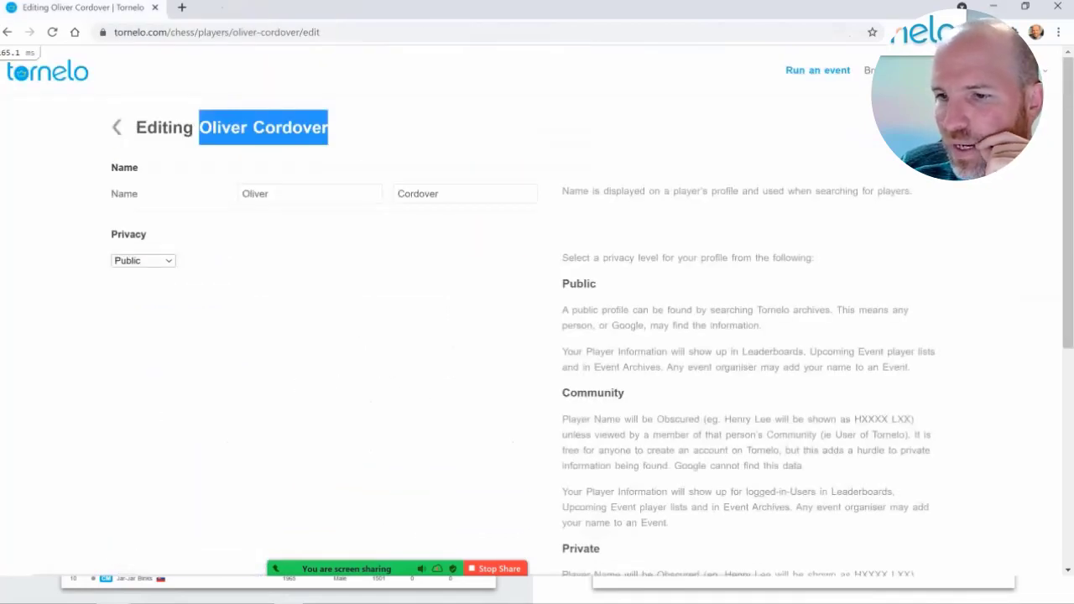
# Step: Set the player's Privacy level to Community and review the level descriptions
pyautogui.click(143, 260)
pyautogui.click(136, 302)
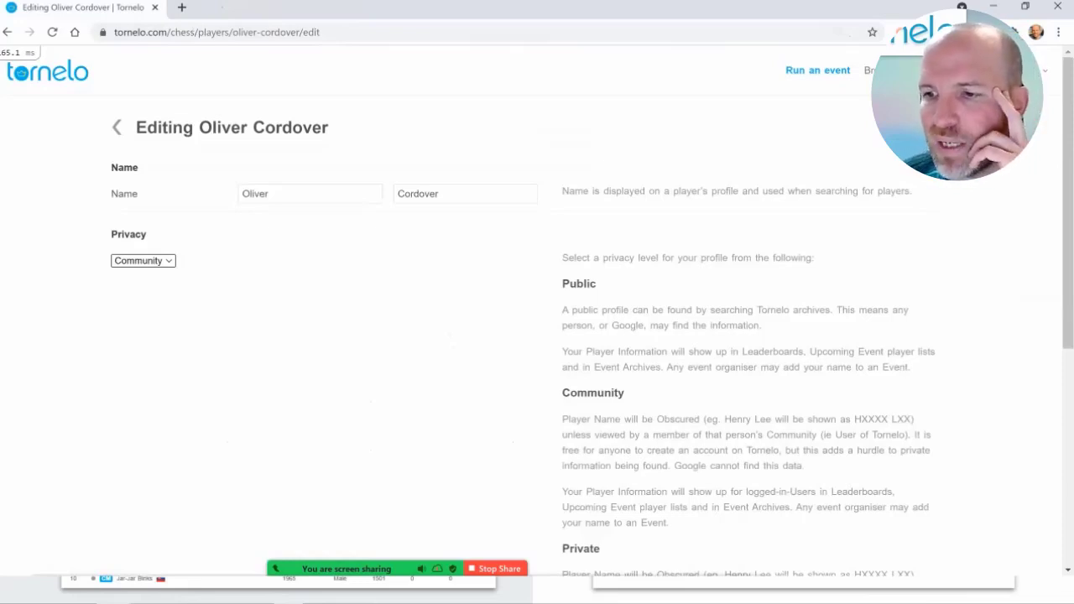
pyautogui.scroll(-1, 538, 319)
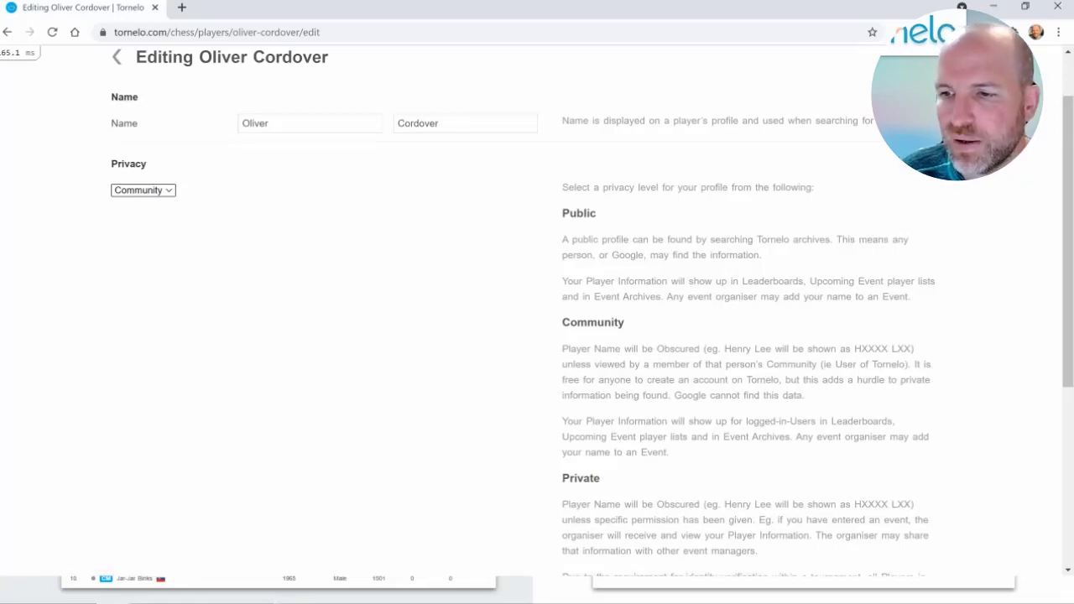
pyautogui.hotkey('alt', 'Down')
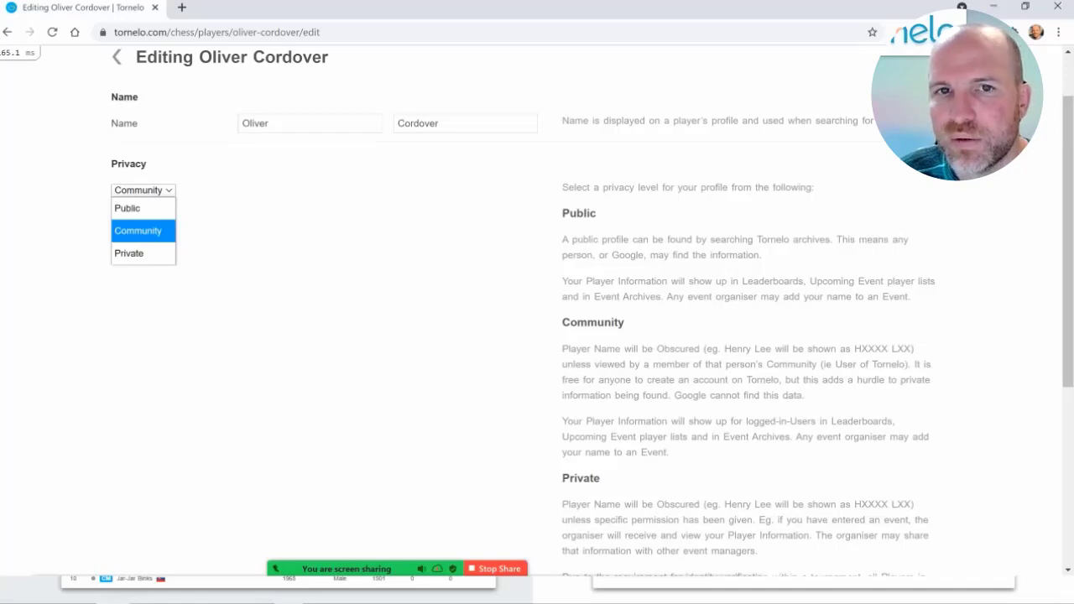
pyautogui.press('Escape')
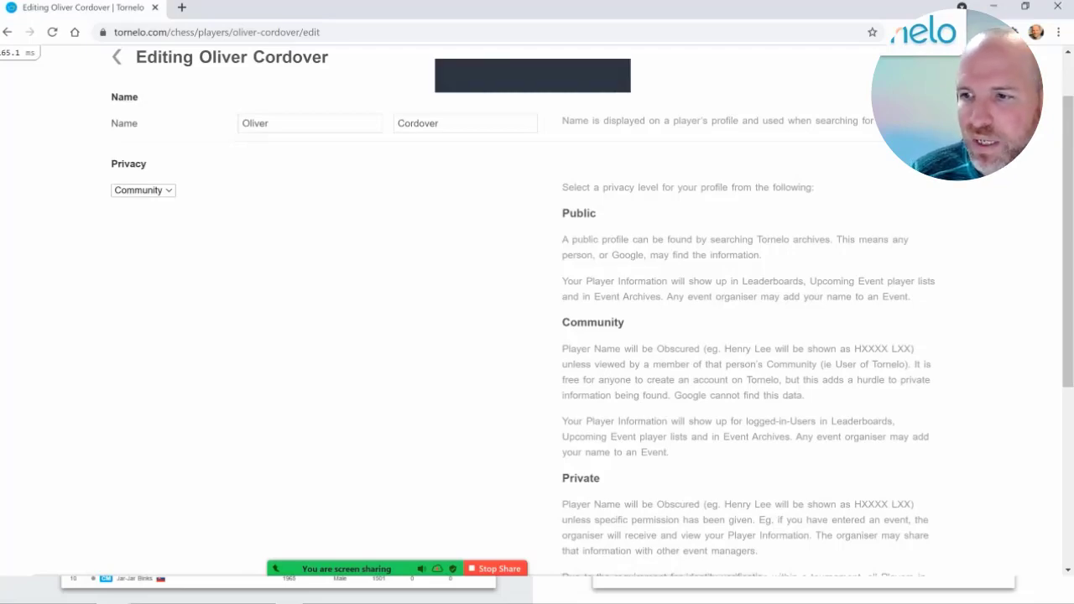
# Step: Look over the edit page once more, then return to the privacy slide
pyautogui.scroll(-3, 537, 336)
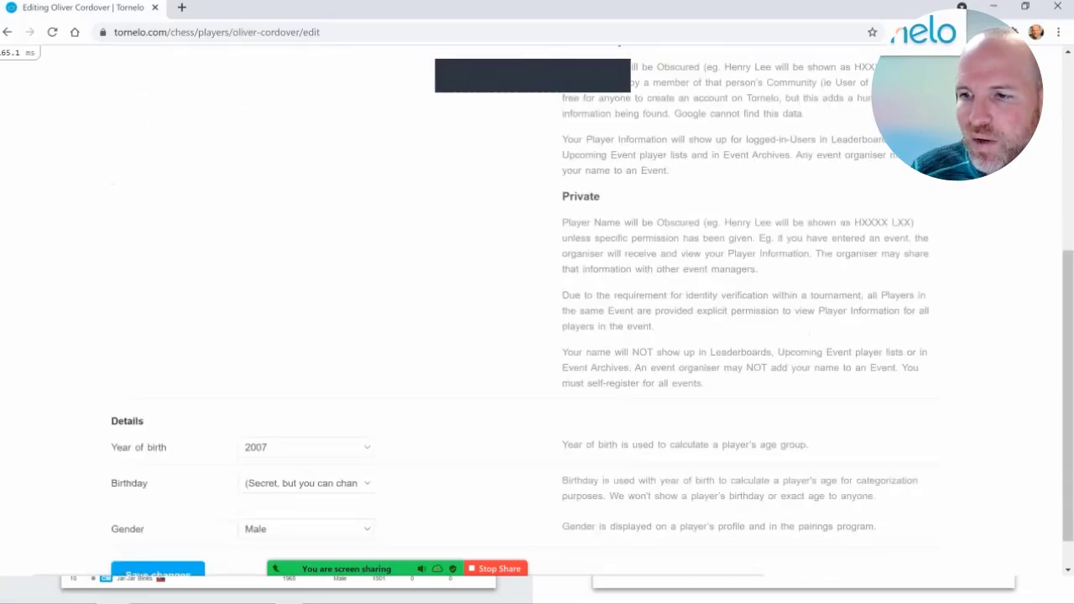
pyautogui.scroll(2, 537, 335)
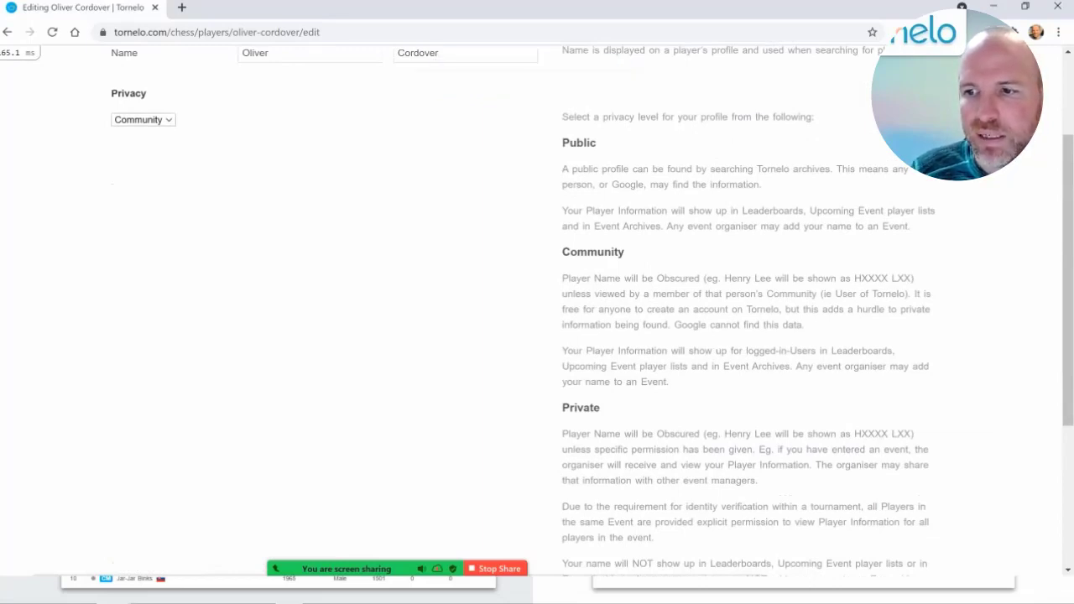
pyautogui.hotkey('alt', 'Tab')
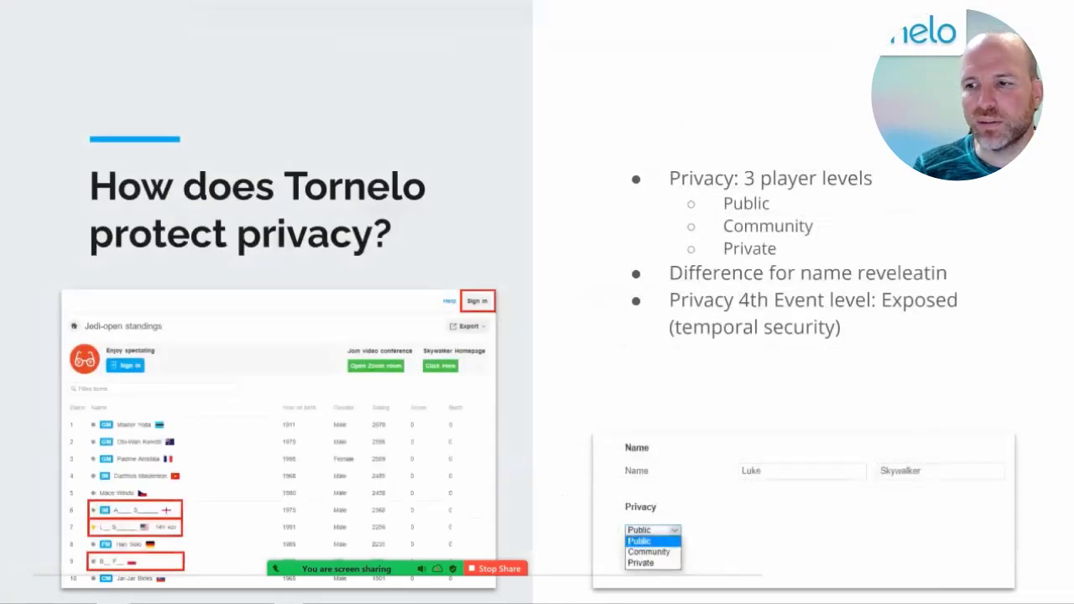
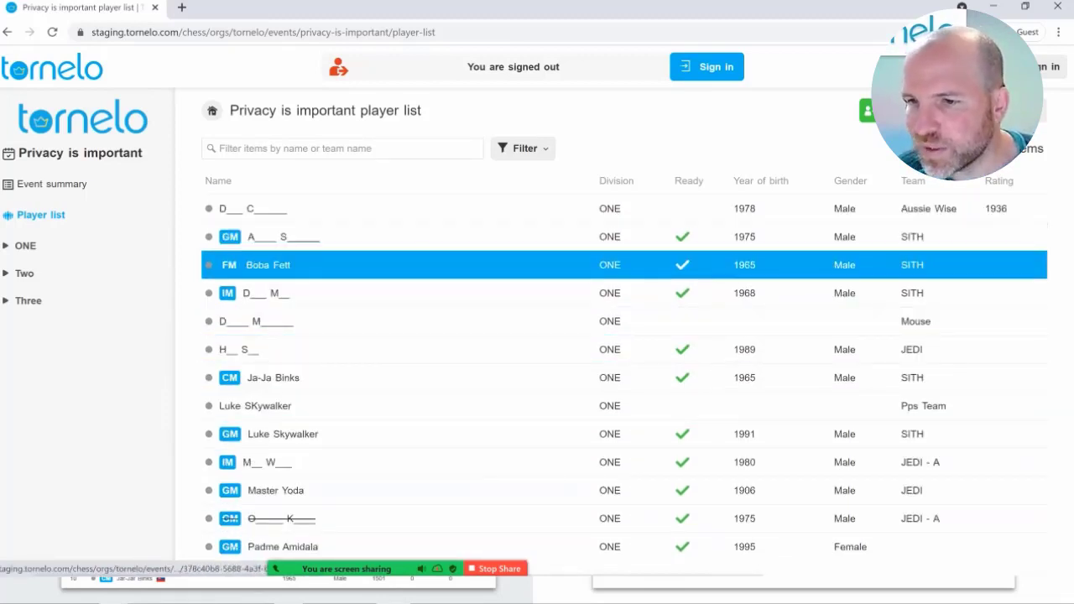
# Step: Open Division ONE's round 1 pairings and view the board 2 game
pyautogui.click(25, 245)
pyautogui.click(43, 335)
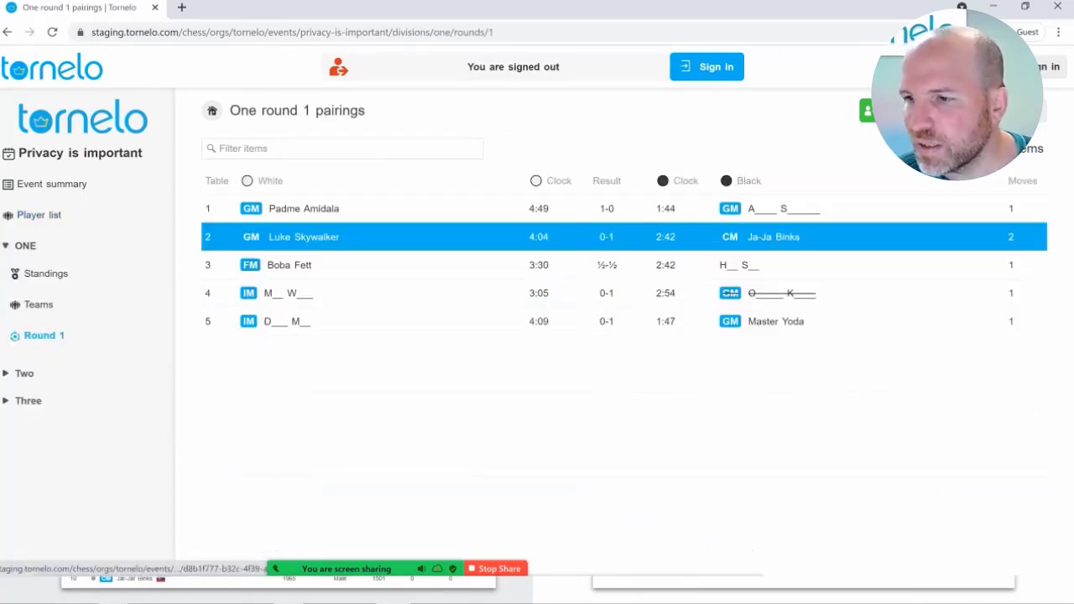
pyautogui.click(304, 236)
pyautogui.hotkey('alt', 'Left')
# Step: View the board 1 game and Division ONE standings, then go to the sign-in page
pyautogui.click(304, 209)
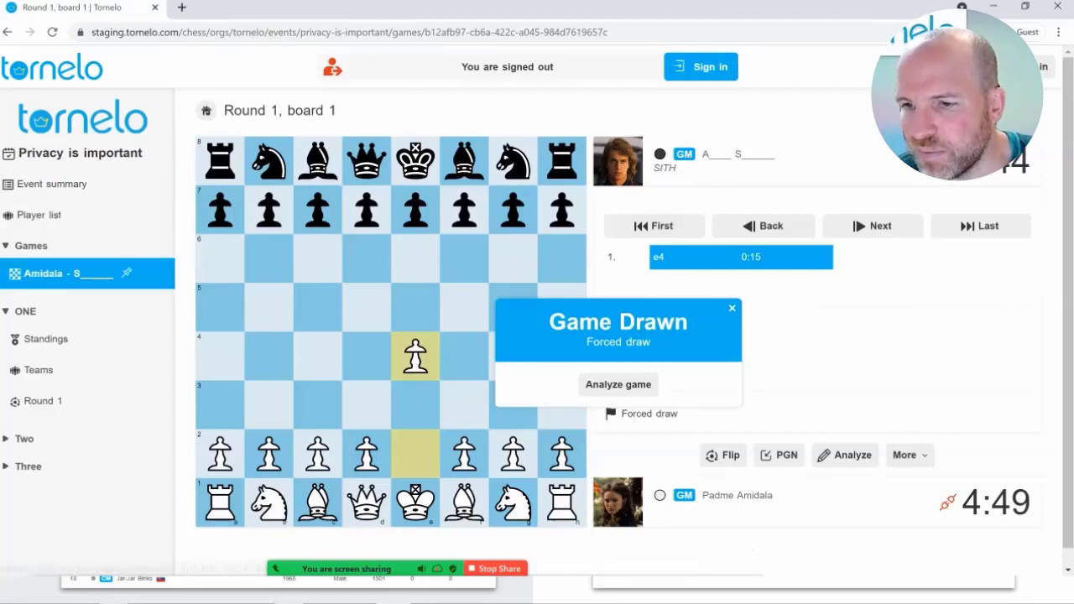
pyautogui.click(46, 339)
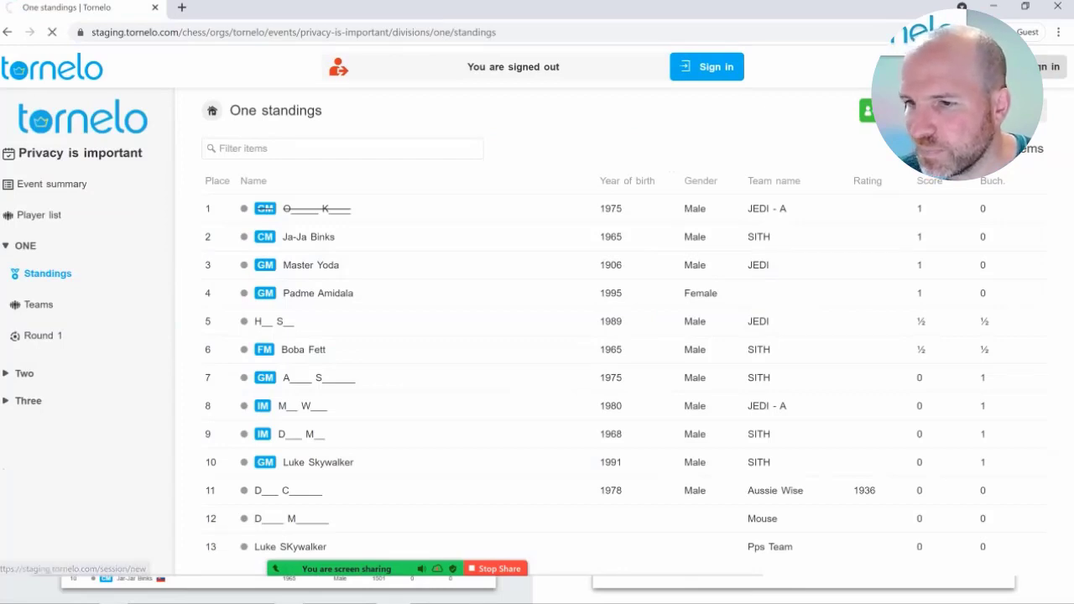
pyautogui.click(624, 208)
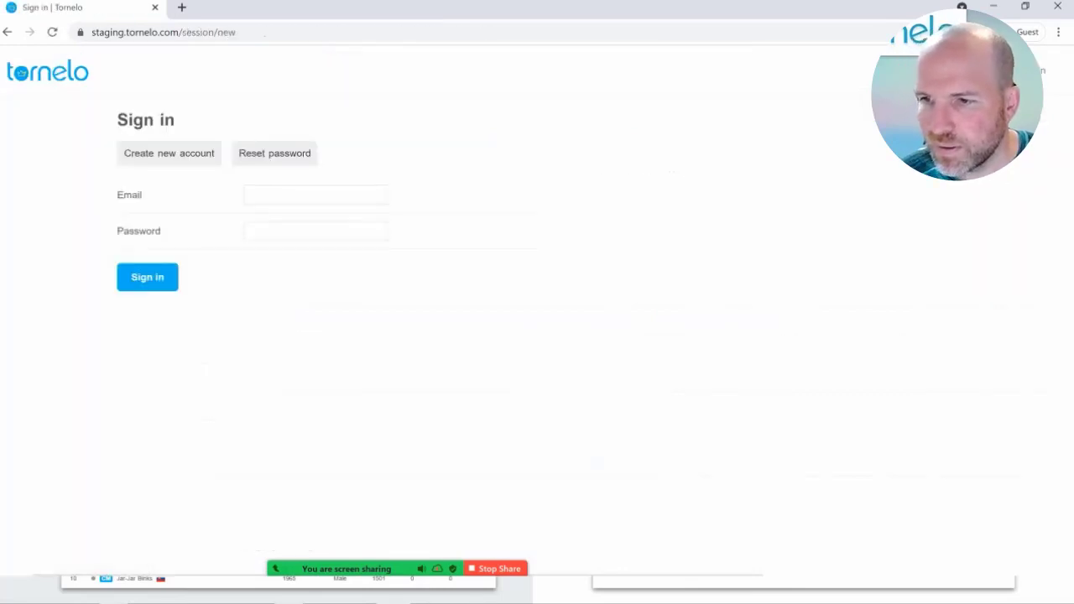
# Step: Enter the test account's email and password and submit the sign-in form
pyautogui.click(315, 194)
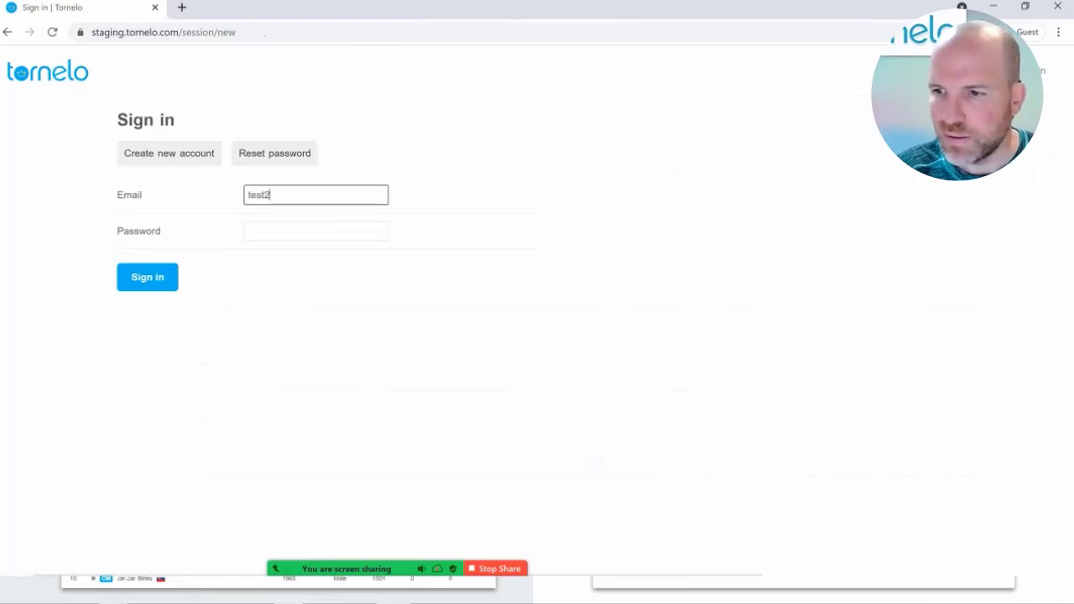
pyautogui.press('Tab')
pyautogui.write('*****')
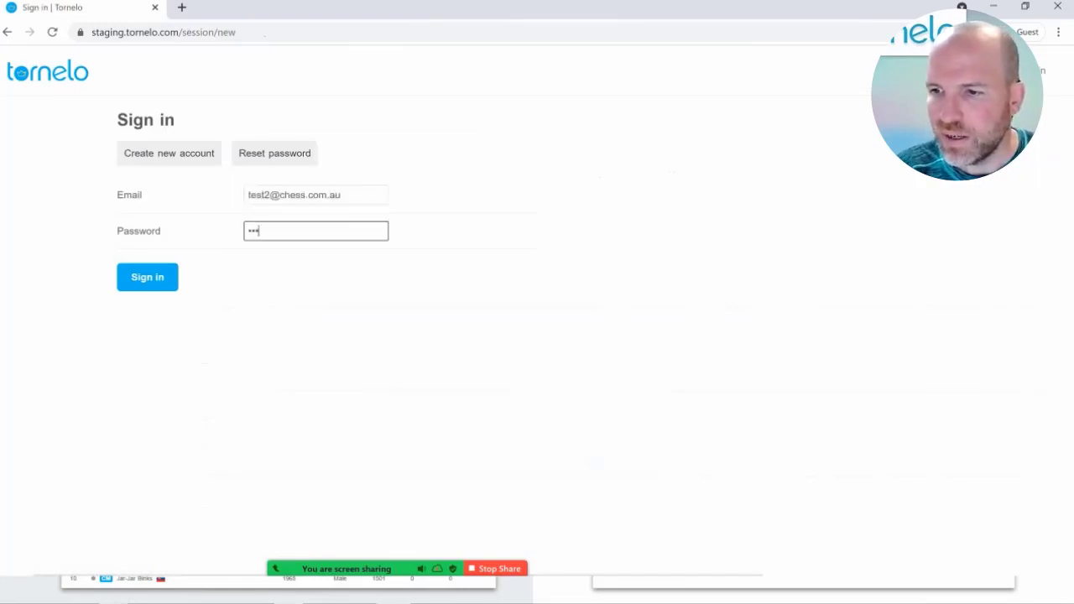
pyautogui.press('Return')
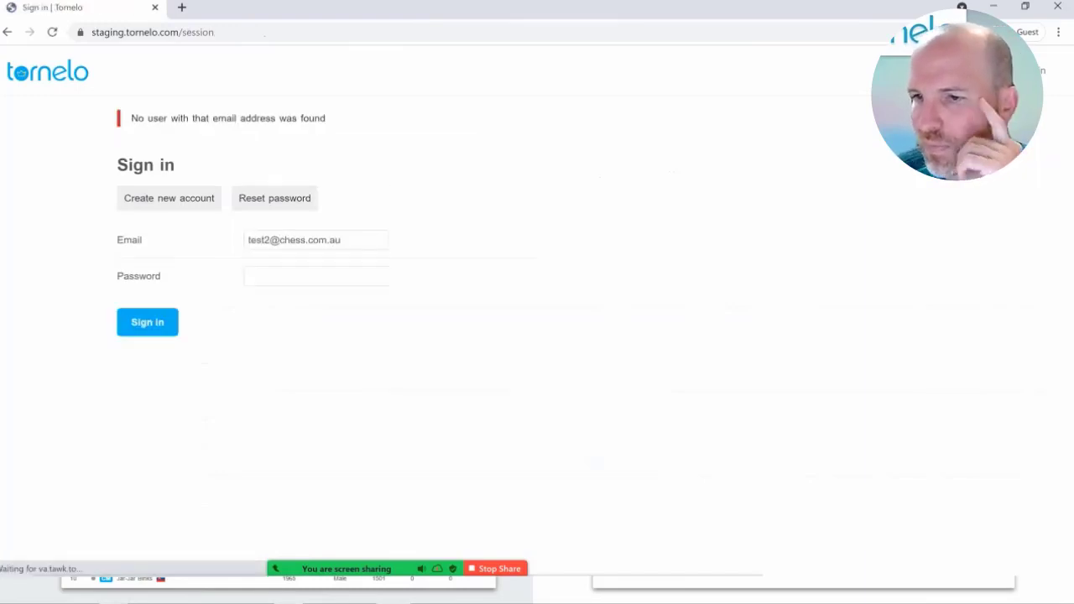
# Step: Correct the email, re-enter the password and sign in as a spectator
pyautogui.click(264, 240)
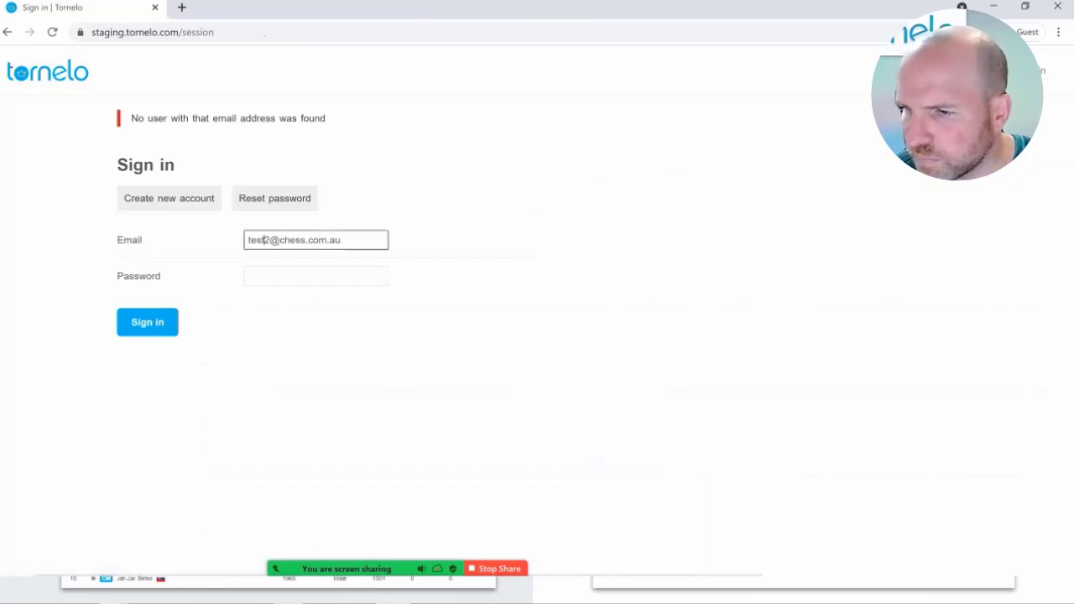
pyautogui.write('2')
pyautogui.press('Tab')
pyautogui.press('Return')
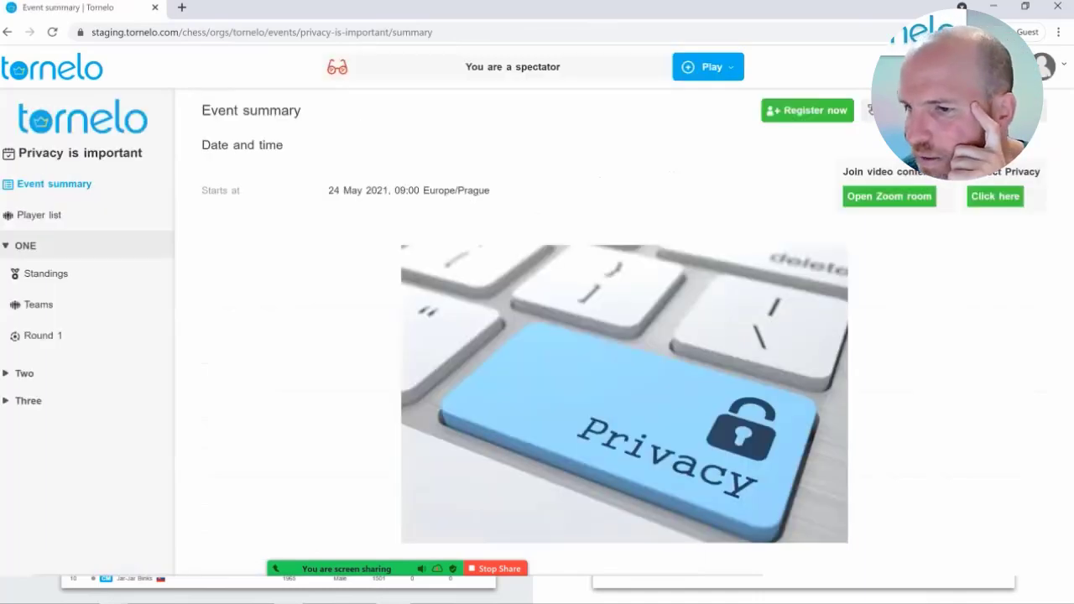
# Step: Check which player-list names are still masked to initials, then begin a new event entry
pyautogui.click(39, 215)
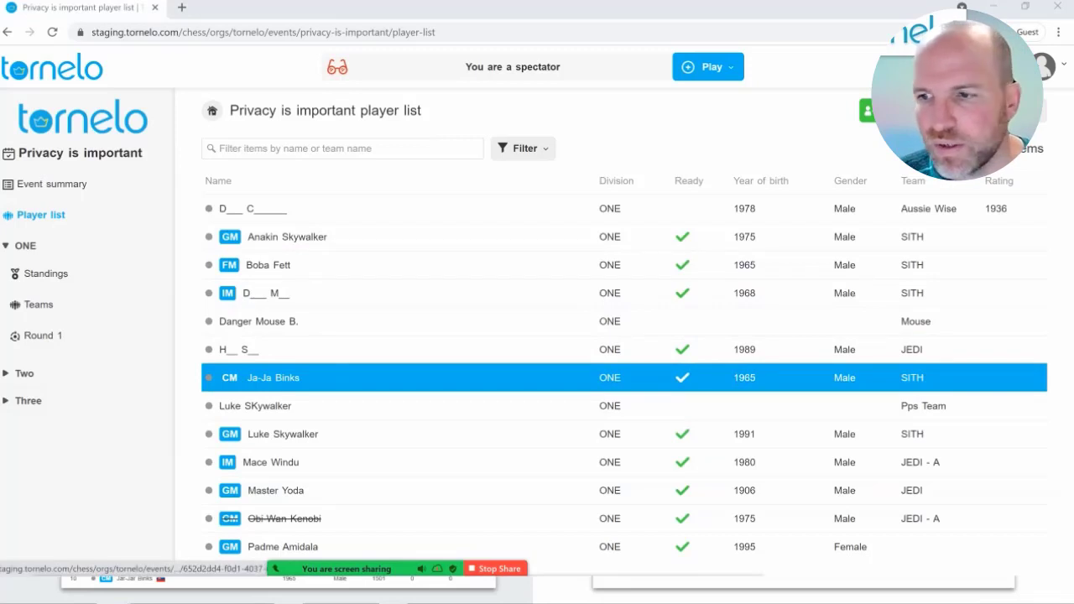
pyautogui.click(336, 148)
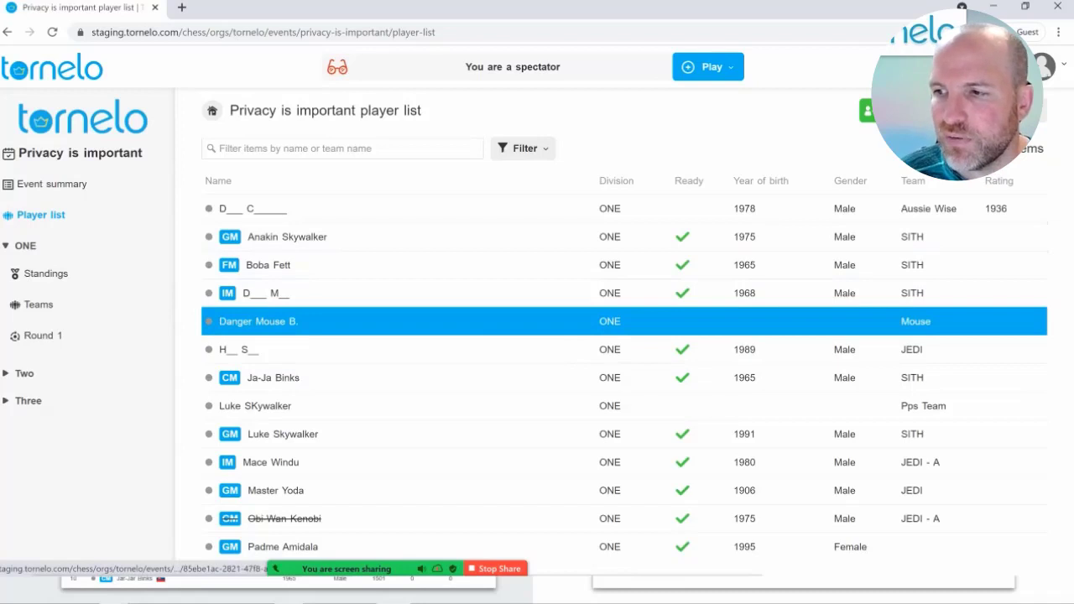
pyautogui.click(867, 110)
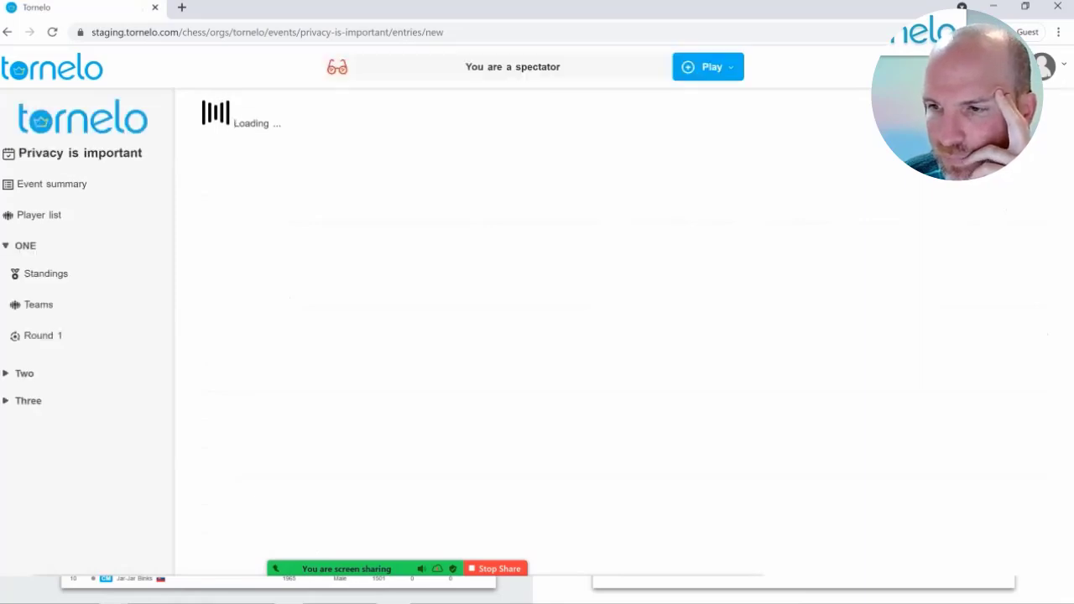
# Step: Enter the signed-in player into Division ONE, confirm the entry and dismiss the success alert
pyautogui.click(231, 283)
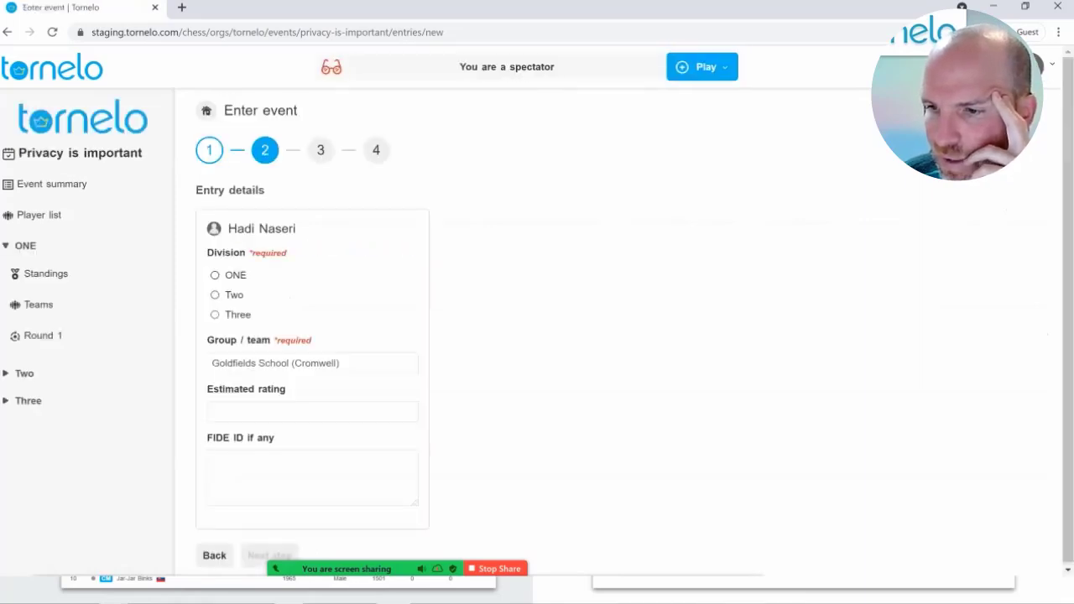
pyautogui.click(214, 274)
pyautogui.click(269, 554)
pyautogui.press('Return')
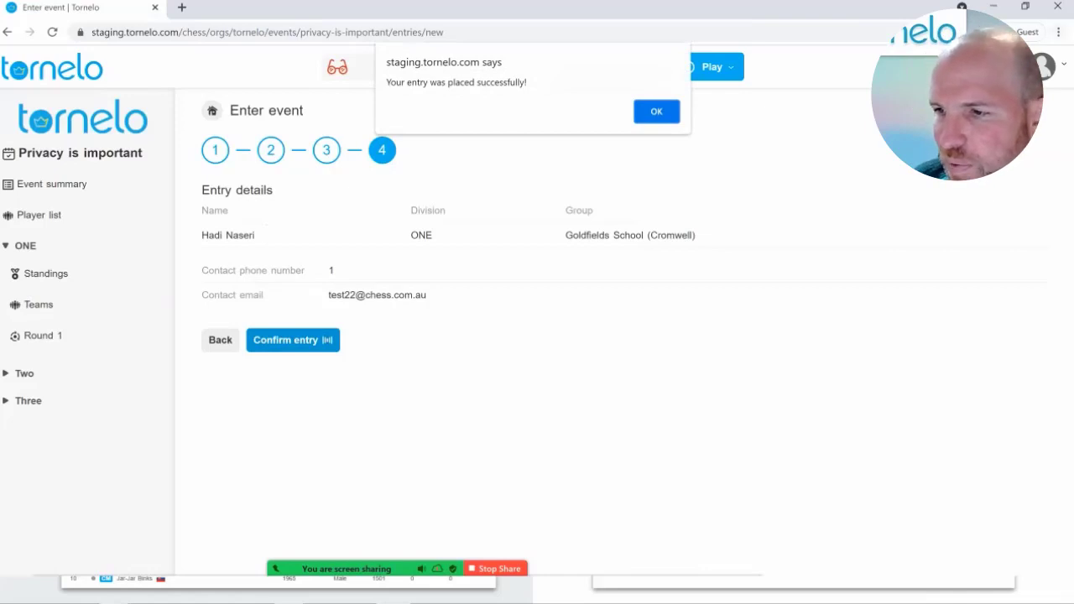
pyautogui.press('Return')
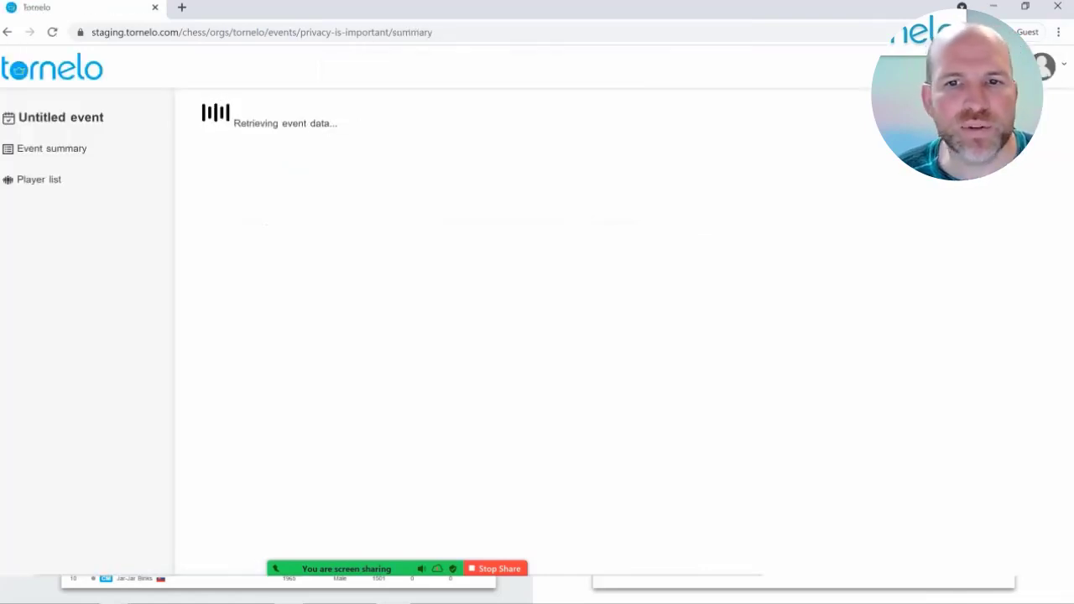
# Step: Find the new 'just now' Division ONE entry in the player list, then show the privacy slide
pyautogui.click(39, 215)
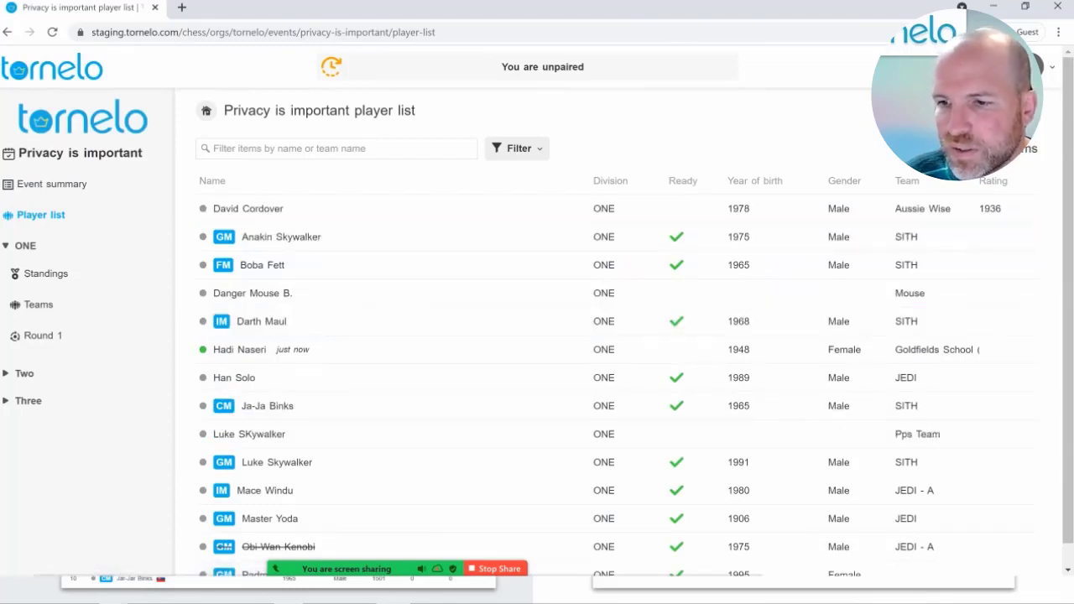
pyautogui.click(239, 350)
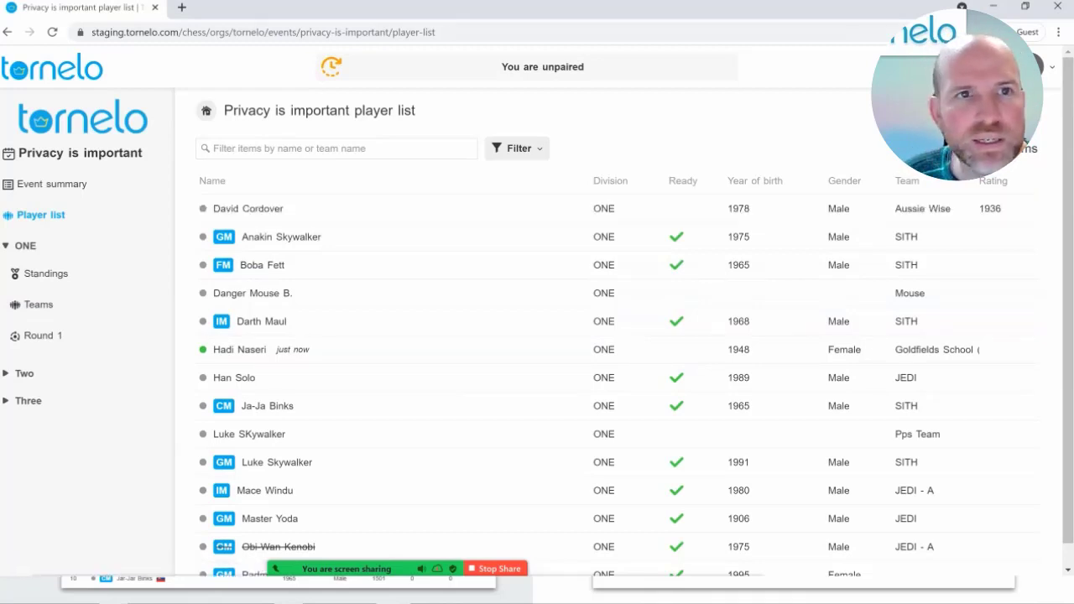
pyautogui.hotkey('alt', 'Tab')
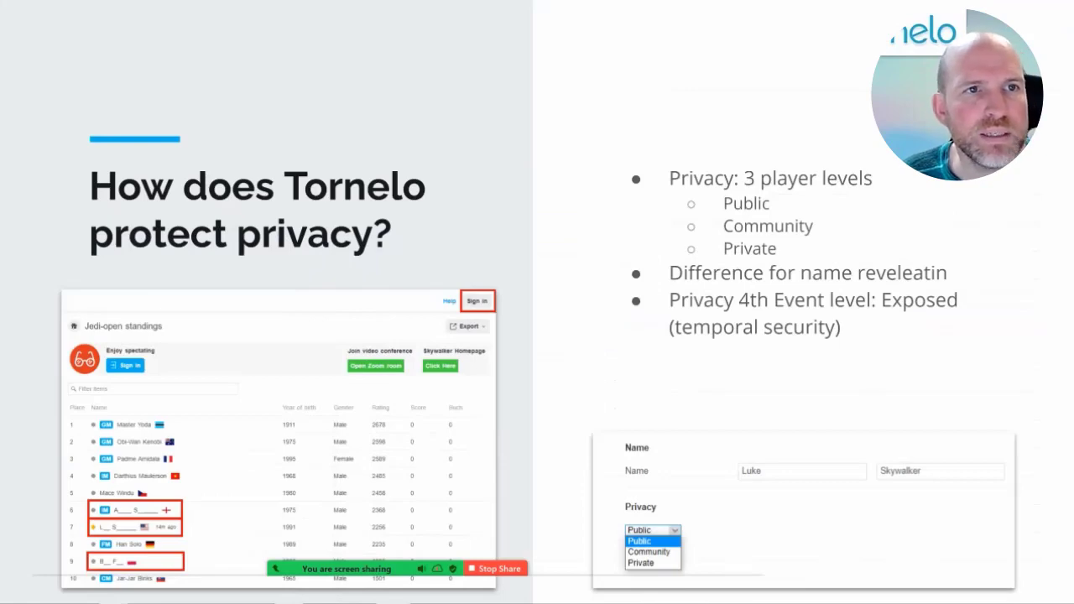
# Step: Back in the arbiter window, open the event settings showing privacy set to Public
pyautogui.hotkey('alt', 'Tab')
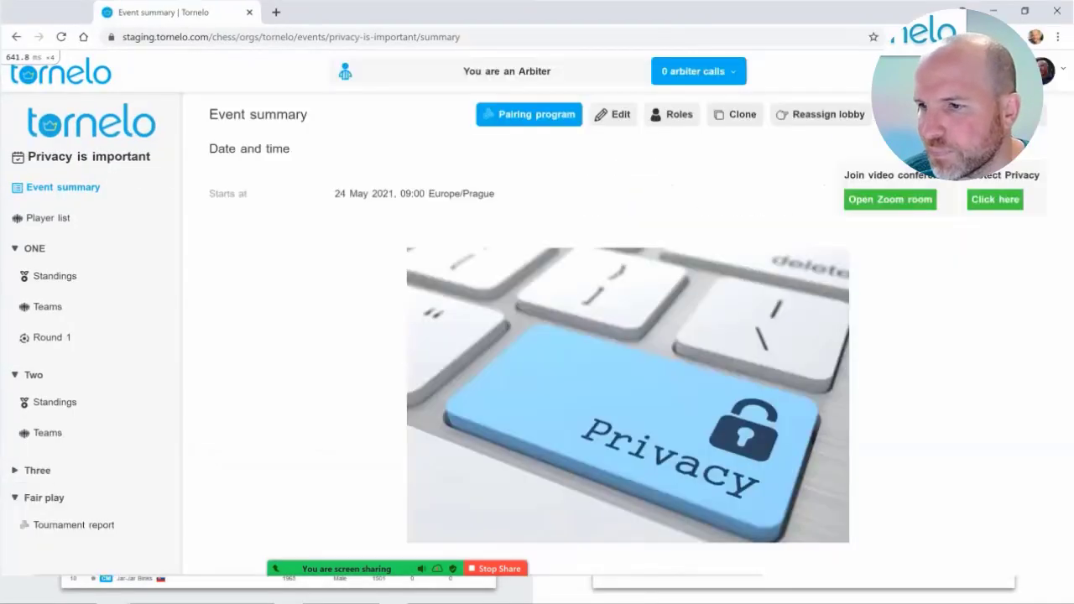
pyautogui.click(613, 112)
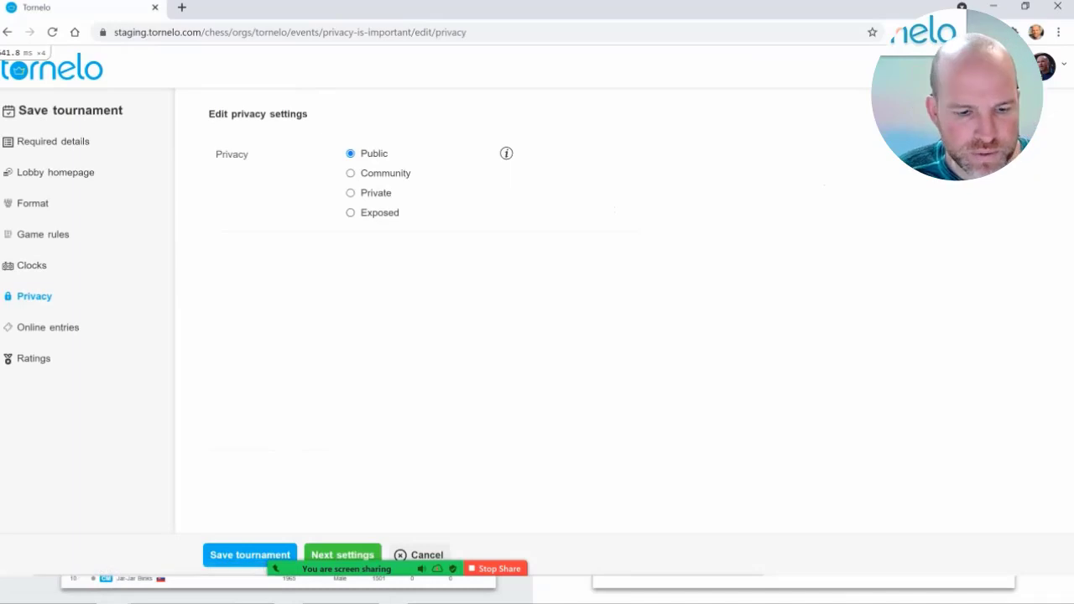
# Step: Change the event privacy from Public to Exposed and save the tournament
pyautogui.hotkey('alt', 'Tab')
pyautogui.press('Escape')
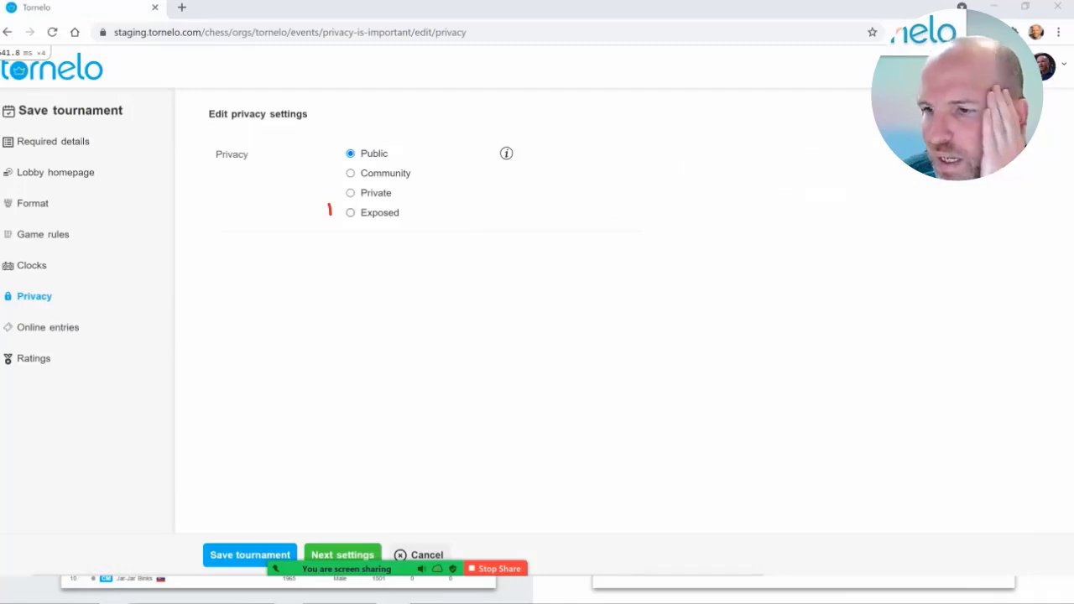
pyautogui.click(350, 212)
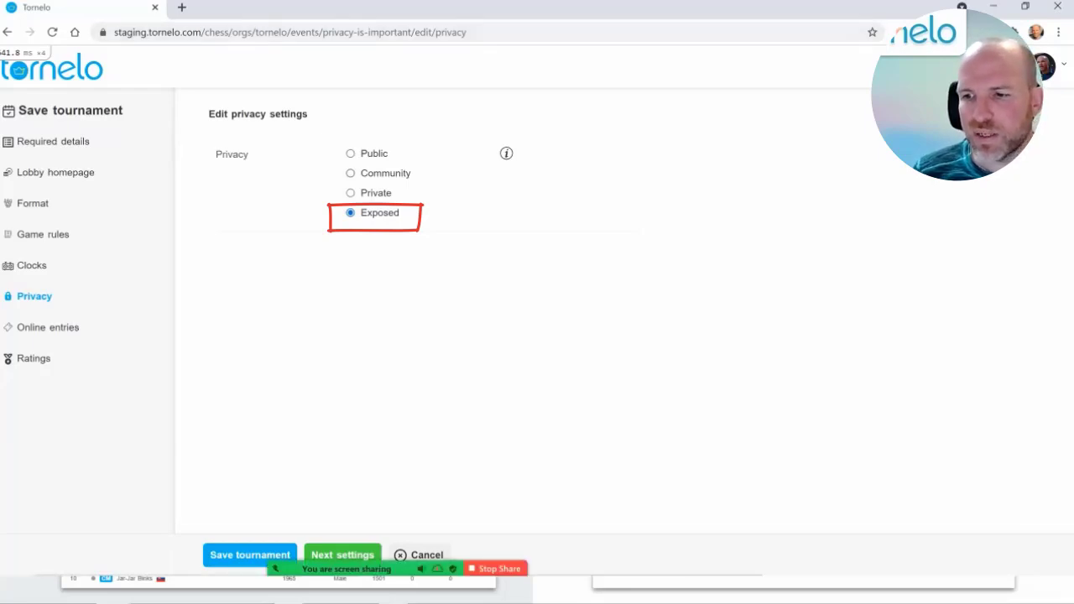
pyautogui.click(250, 555)
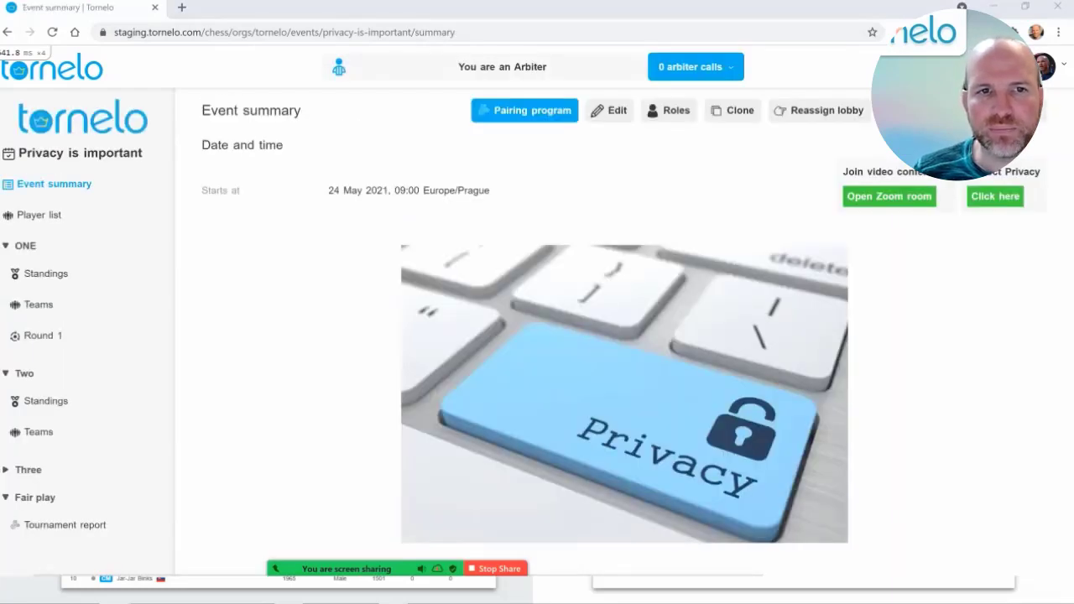
# Step: Reload the signed-out player list with full names, then shrink it to reveal the arbiter window
pyautogui.click(38, 215)
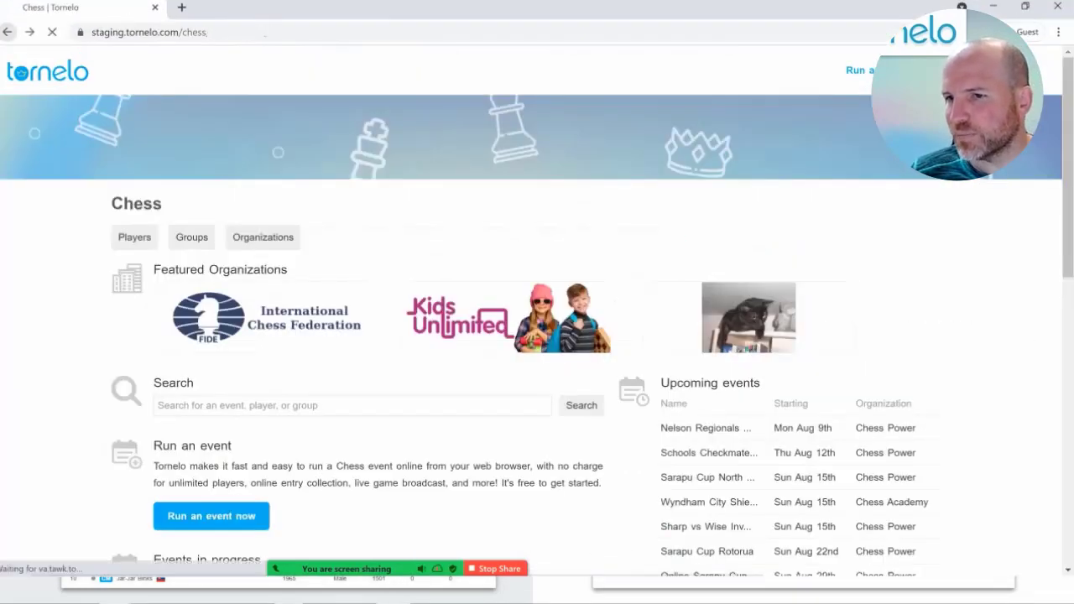
pyautogui.hotkey('alt', 'Left')
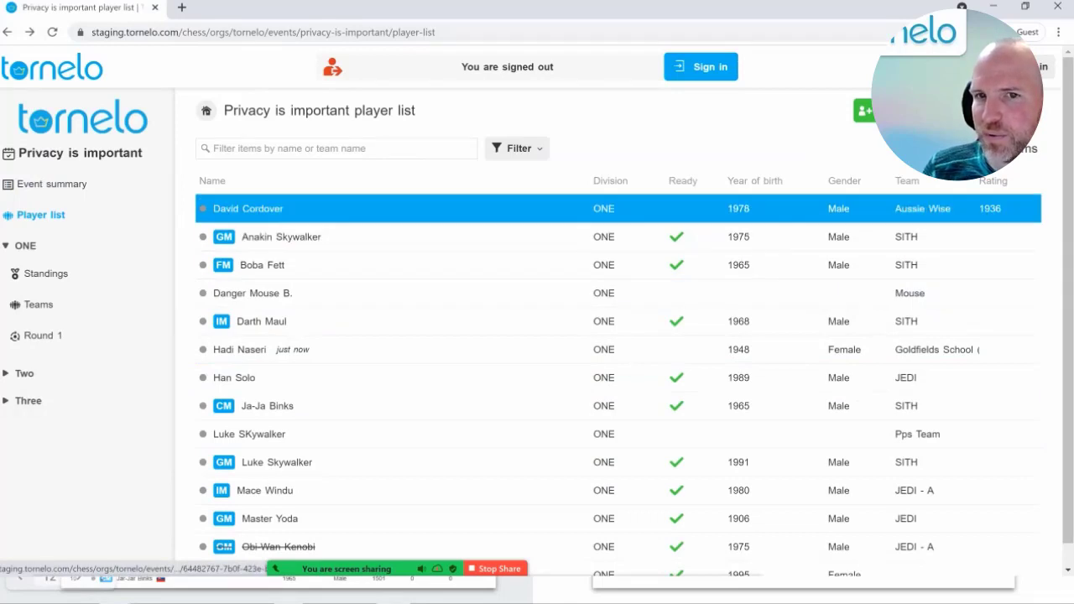
pyautogui.moveTo(840, 8); pyautogui.dragTo(0, 143)
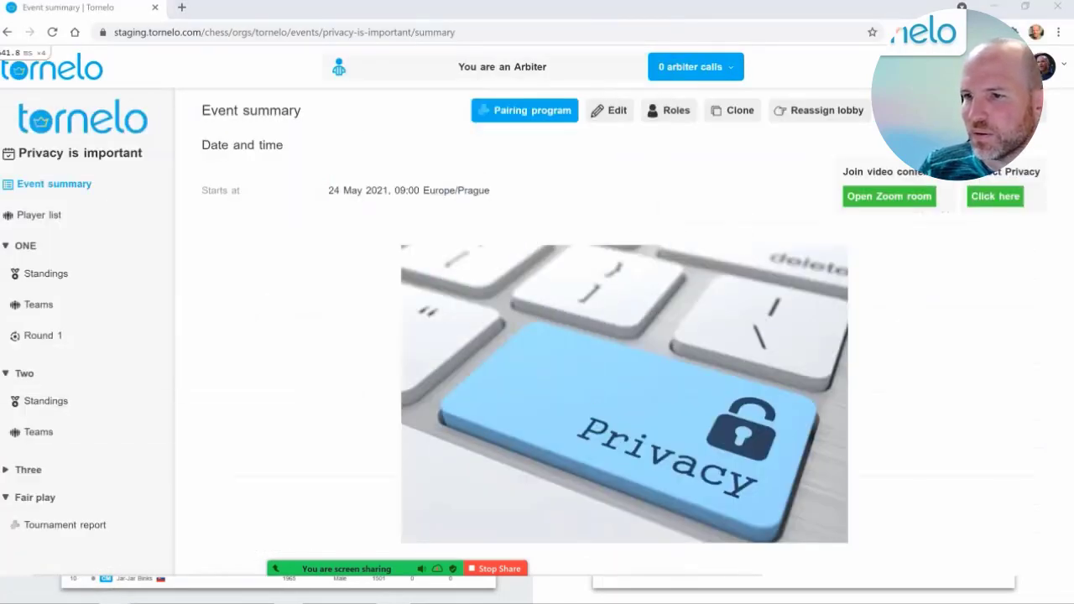
# Step: Confirm privacy still reads Exposed, then maximize the signed-out player list and scroll its names
pyautogui.click(610, 110)
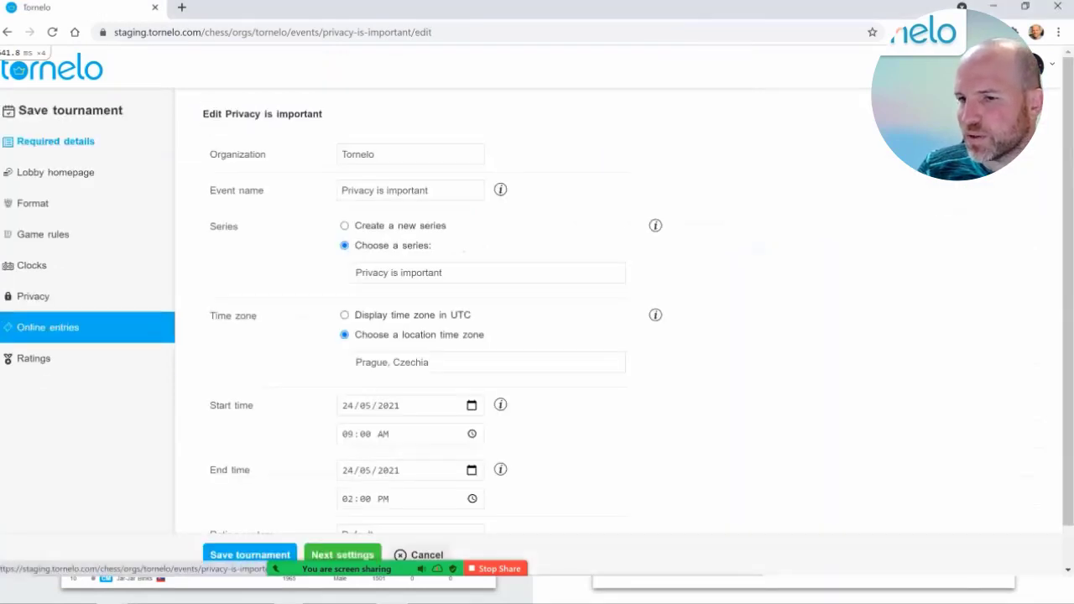
pyautogui.click(33, 297)
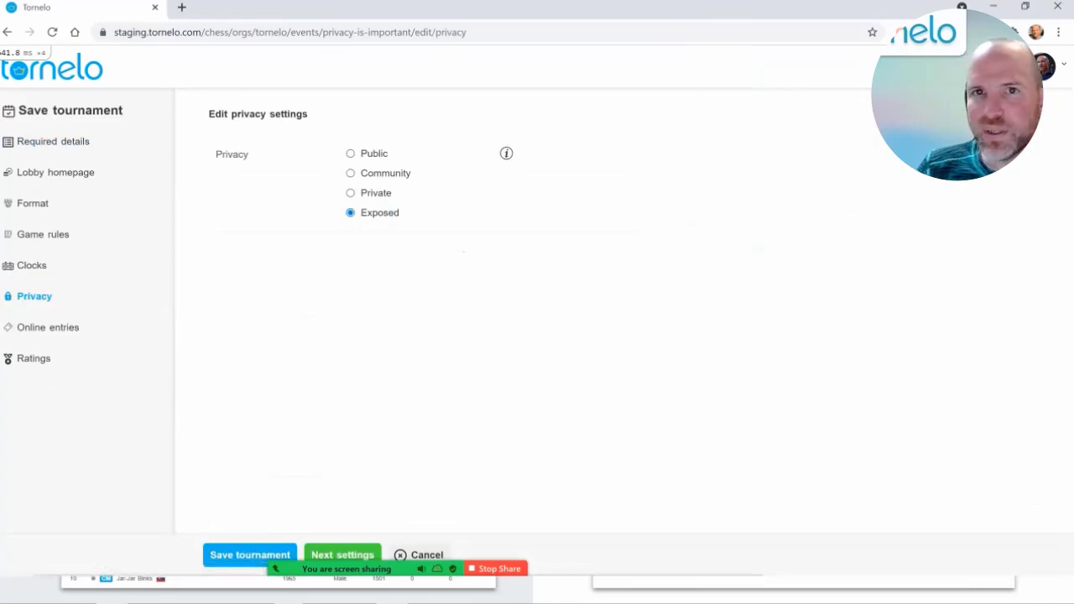
pyautogui.moveTo(181, 4); pyautogui.dragTo(377, 2)
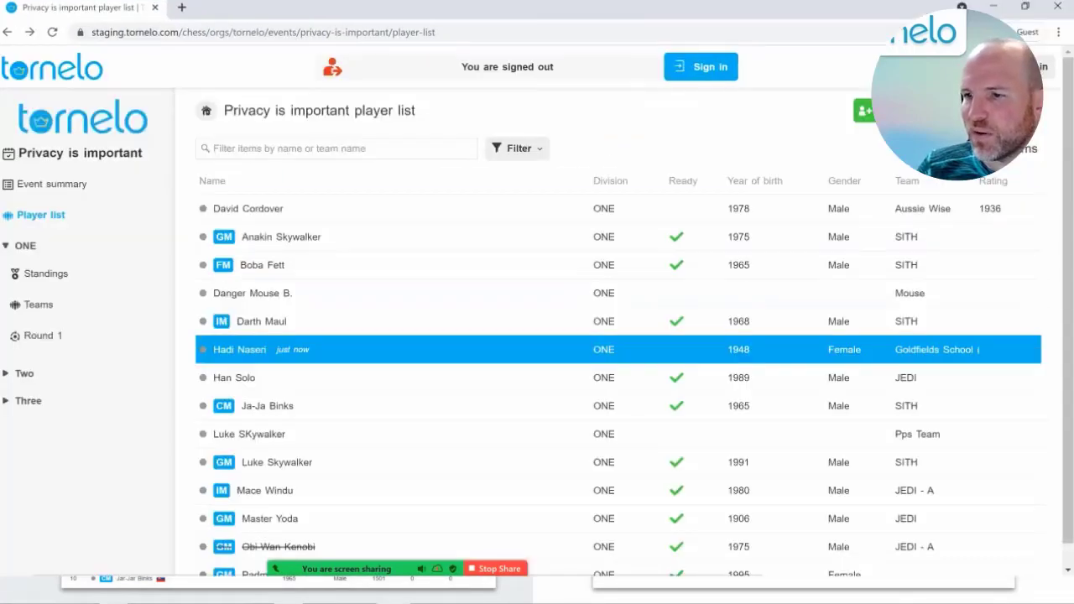
pyautogui.scroll(-1, 537, 378)
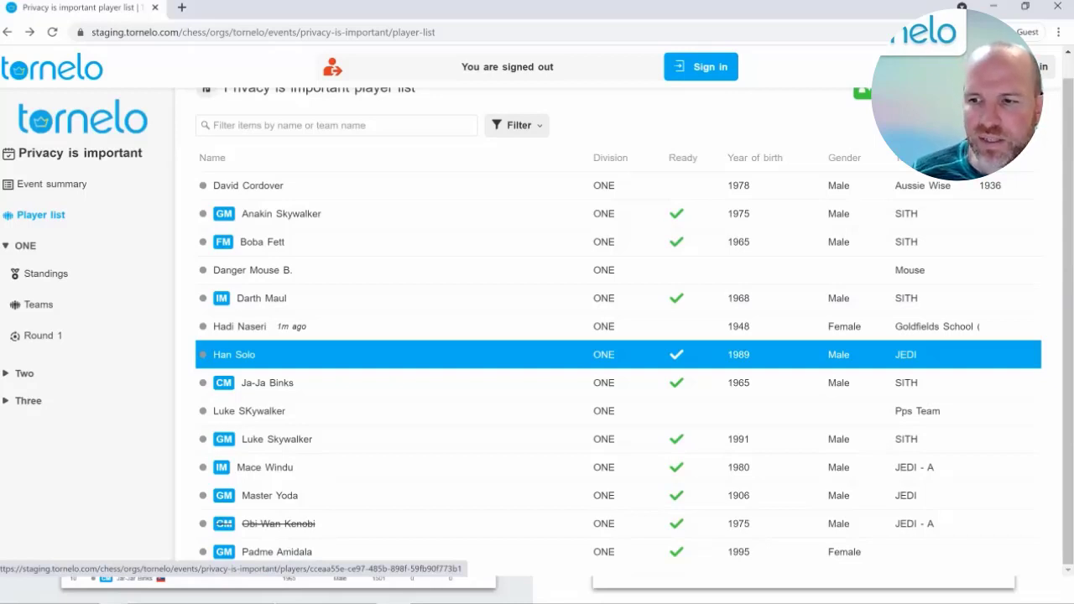
pyautogui.click(335, 125)
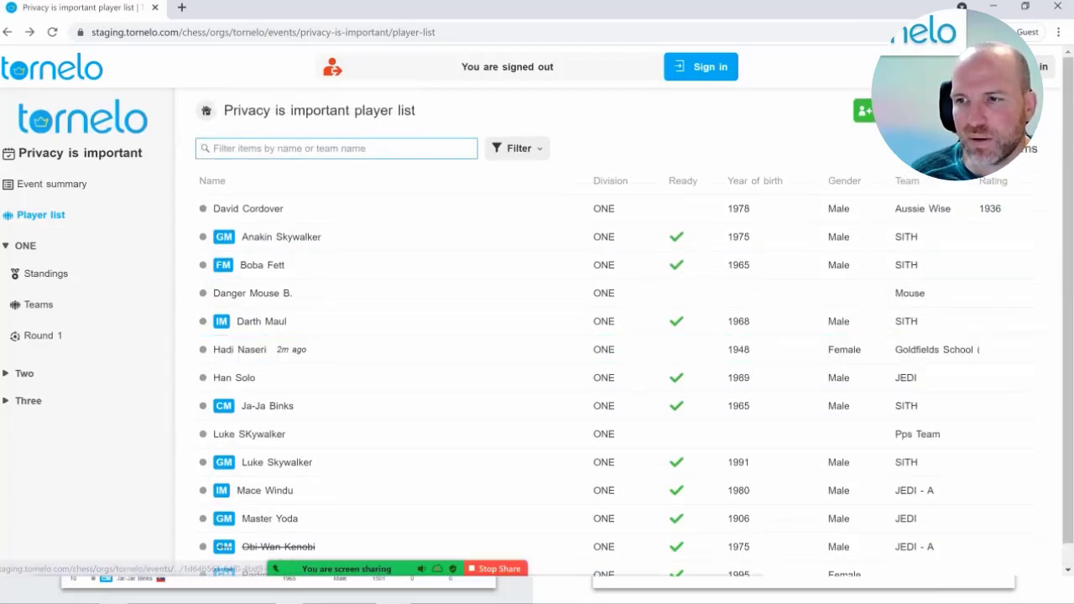
pyautogui.moveTo(534, 12); pyautogui.dragTo(529, 12)
# Step: Set event privacy back to Public, save, and reload the guest player list to see masked names
pyautogui.hotkey('alt', 'Tab')
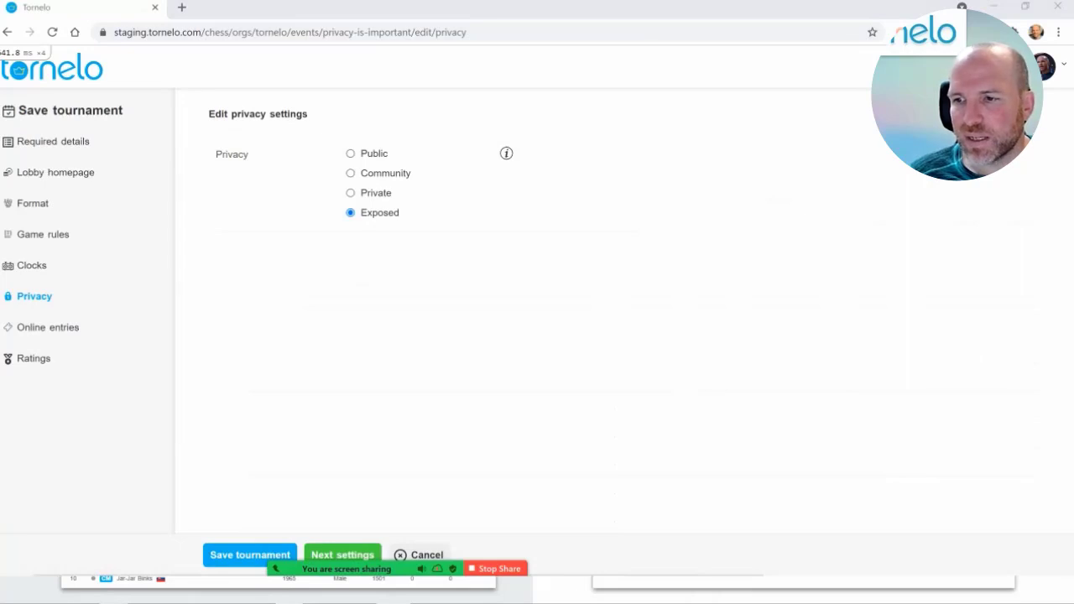
pyautogui.click(350, 173)
pyautogui.click(350, 153)
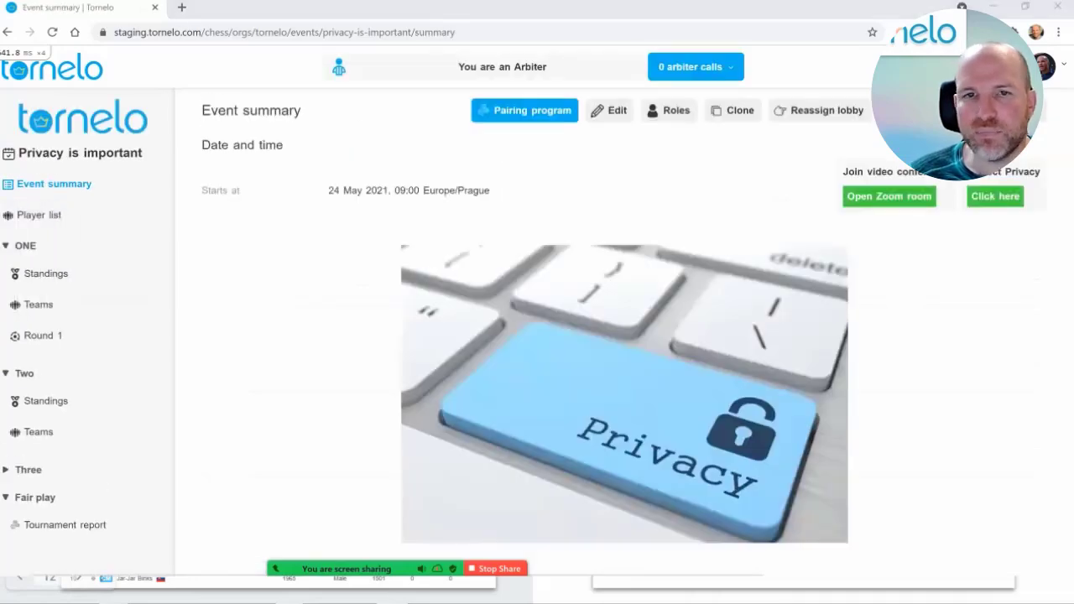
pyautogui.hotkey('alt', 'Tab')
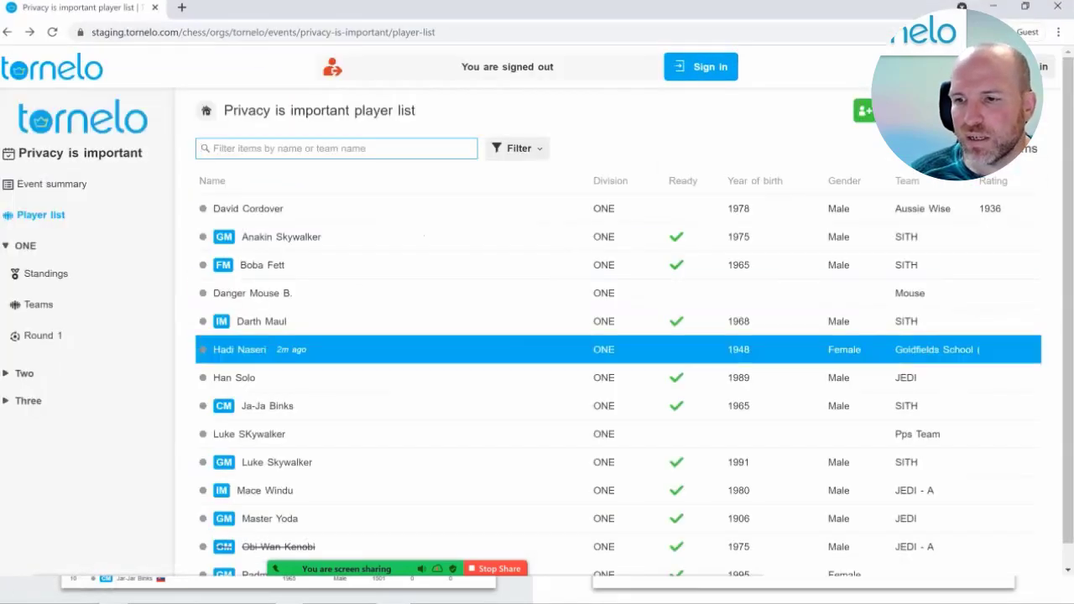
pyautogui.press('F5')
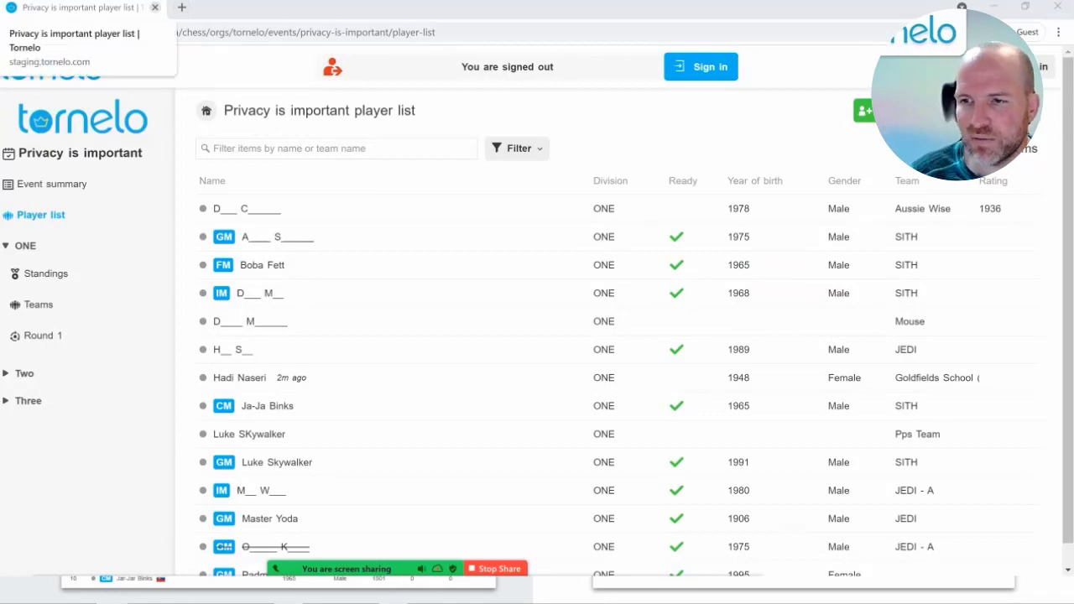
# Step: Close the guest window, restore the arbiter browser window, and return to the privacy presentation slide
pyautogui.click(155, 7)
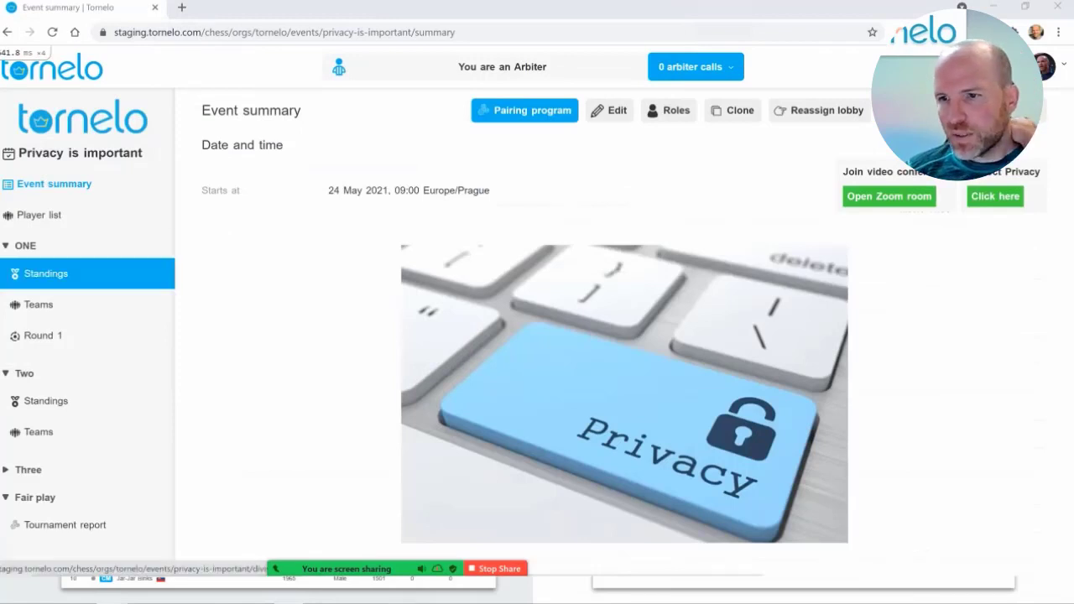
pyautogui.doubleClick(210, 8)
pyautogui.hotkey('alt', 'Tab')
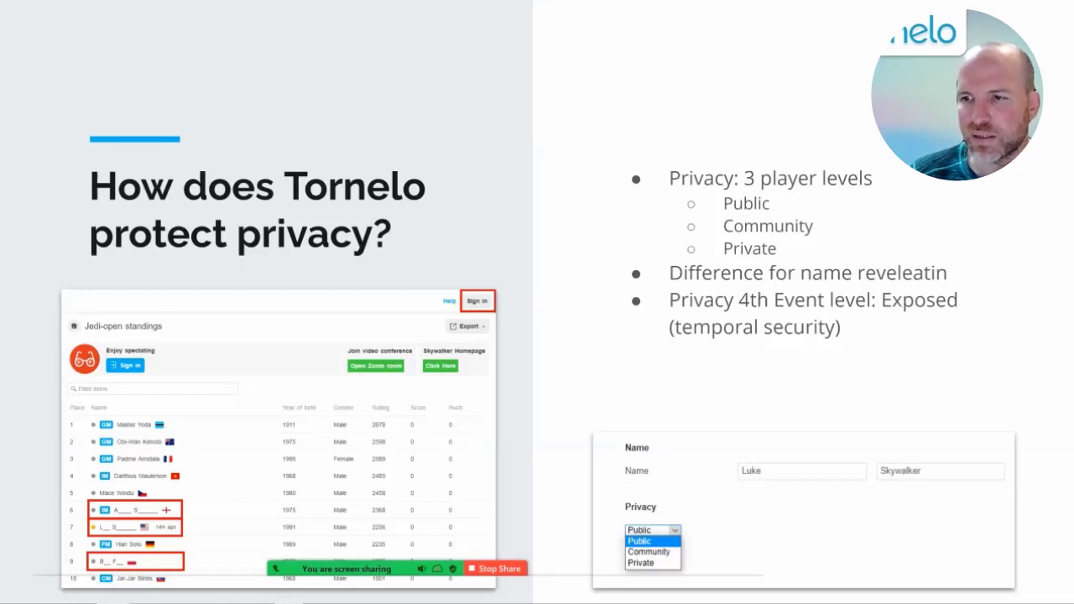
# Step: Advance to the name, gender and DOB consent slide, then return to Tornelo's One standings
pyautogui.press('Right')
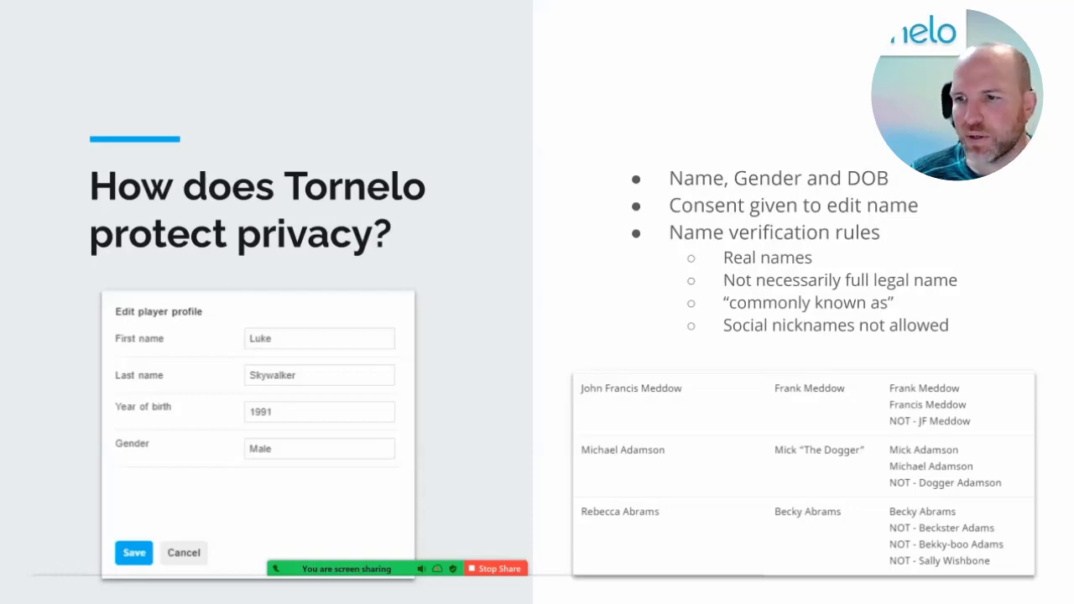
pyautogui.hotkey('alt', 'Tab')
# Step: Fill the add-player form from the second masked-name suggestion, then cancel it
pyautogui.click(551, 130)
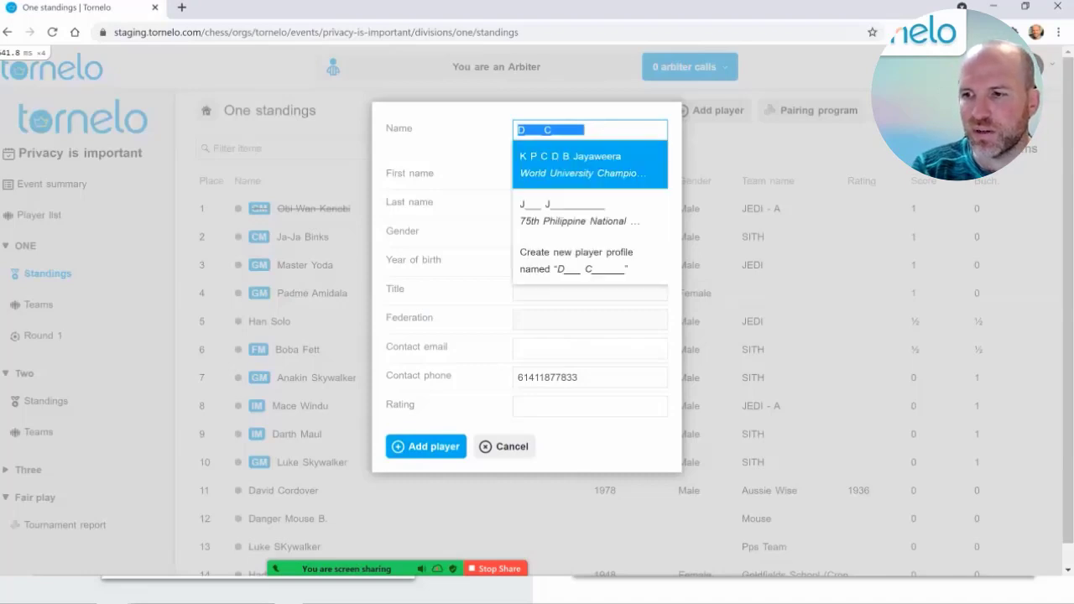
pyautogui.press('Down')
pyautogui.press('Return')
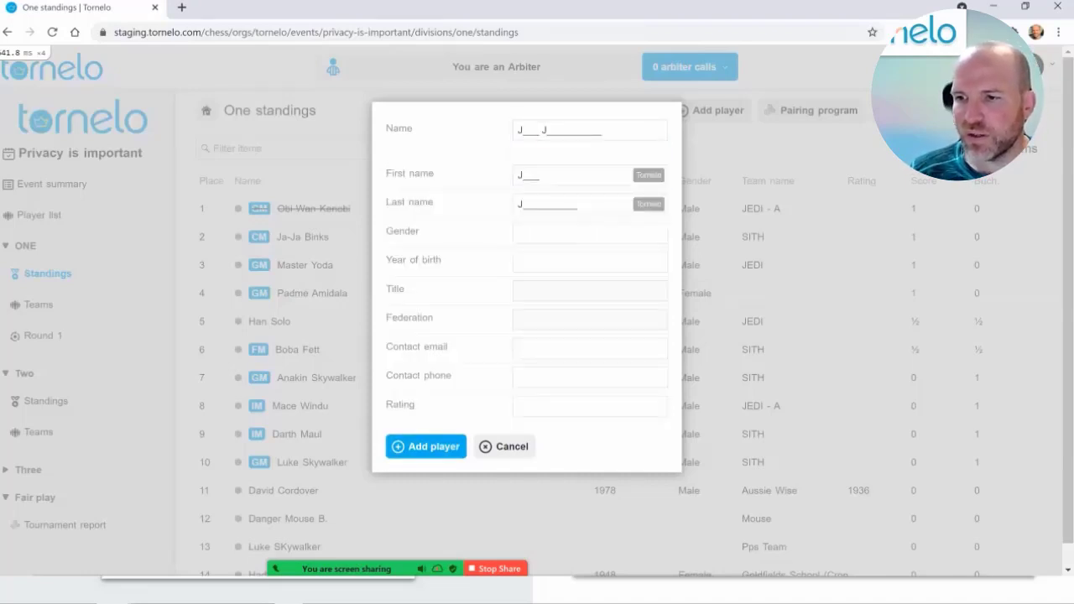
pyautogui.click(590, 349)
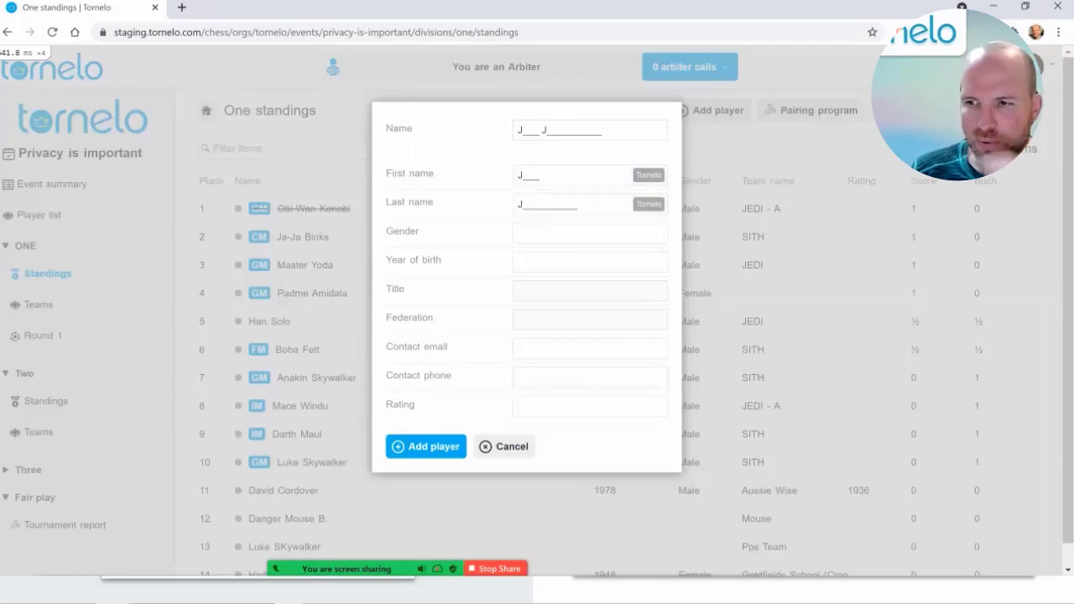
pyautogui.click(505, 446)
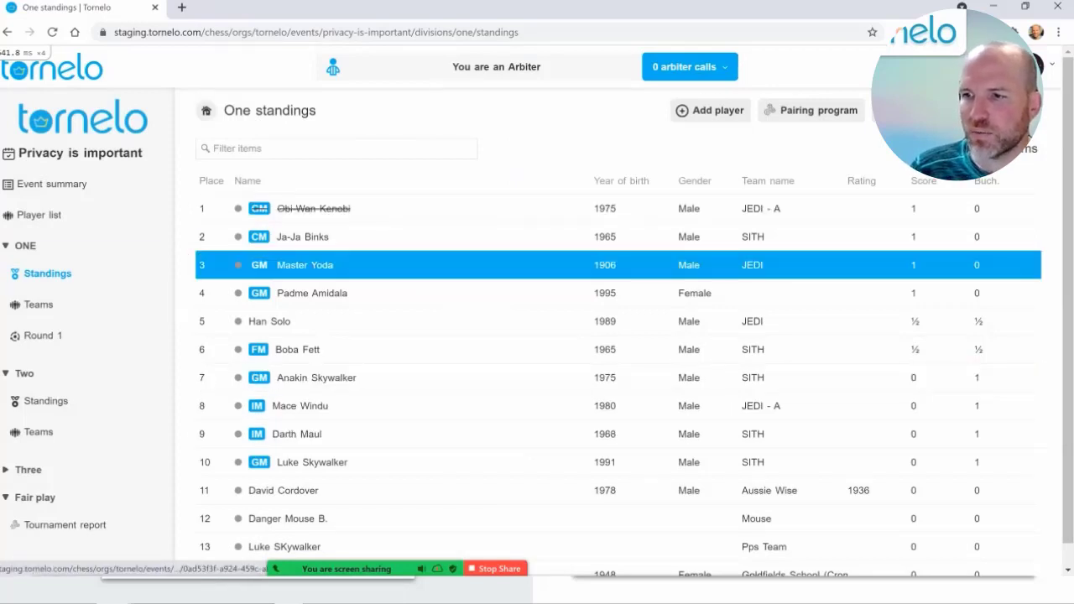
# Step: Add a new player by searching a name, accept the matching existing profile, then close the form
pyautogui.click(710, 110)
pyautogui.click(590, 130)
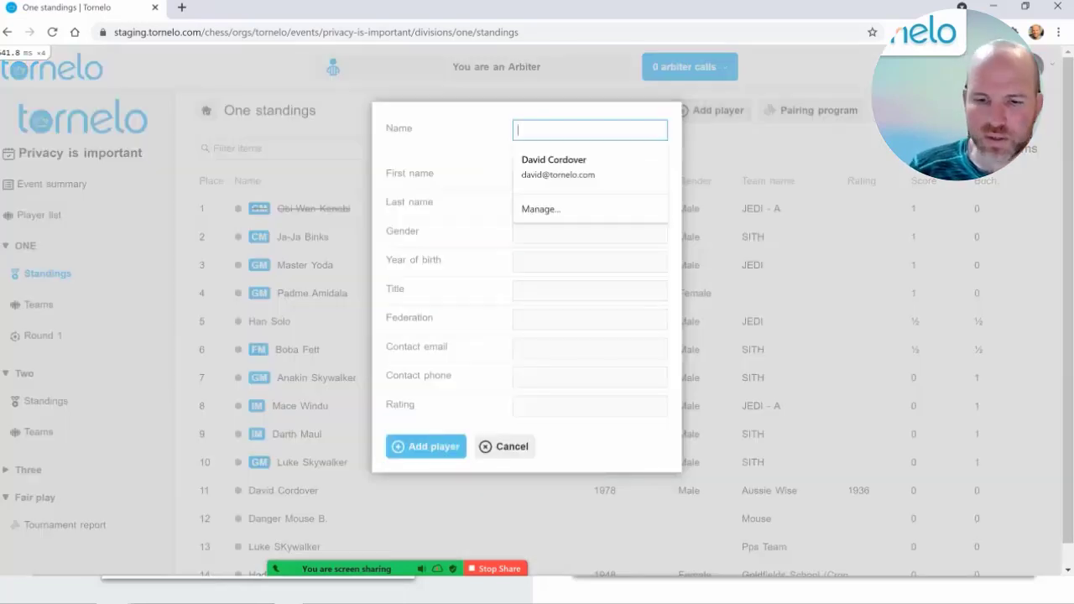
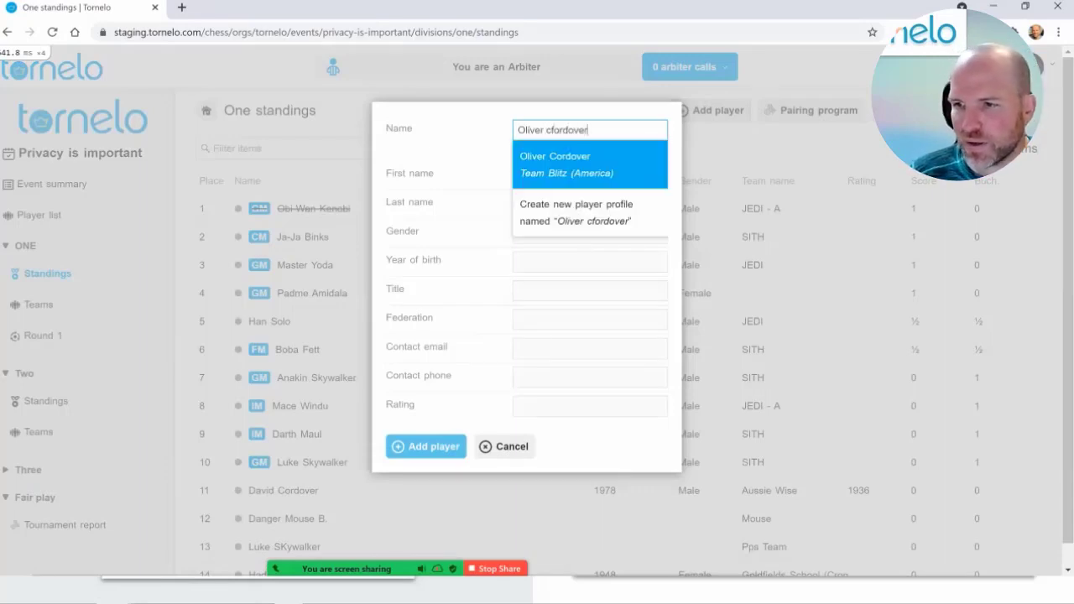
pyautogui.press('Return')
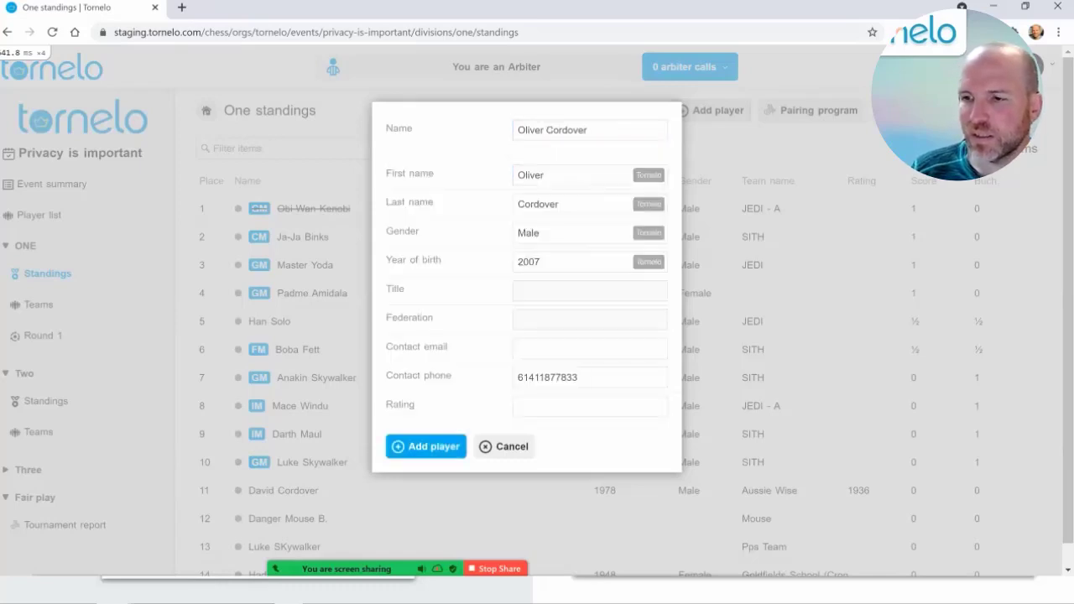
pyautogui.moveTo(579, 378); pyautogui.dragTo(517, 378)
pyautogui.click(590, 348)
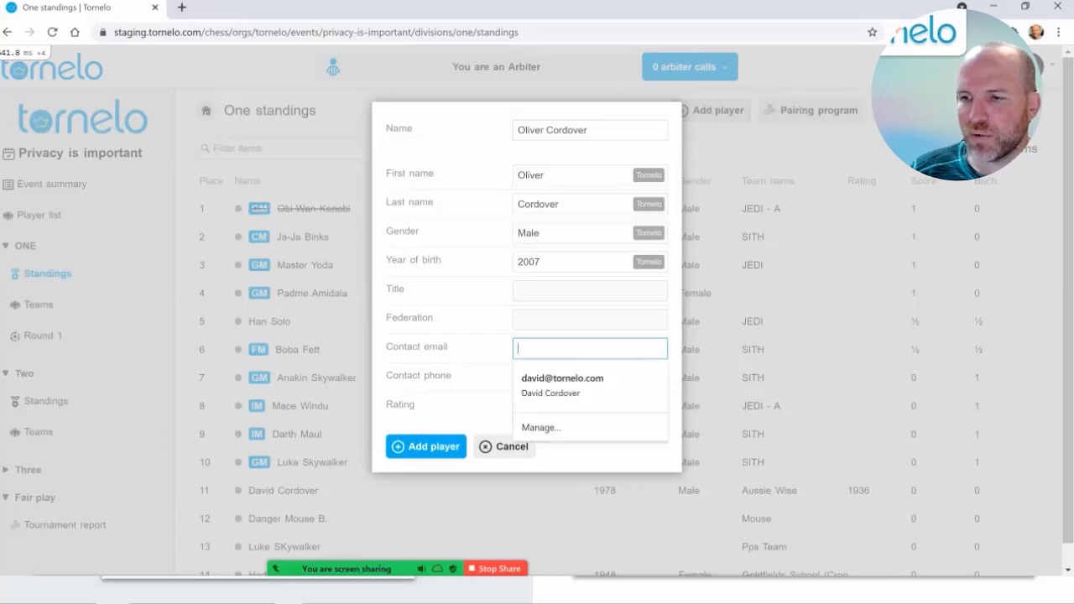
pyautogui.press('Escape')
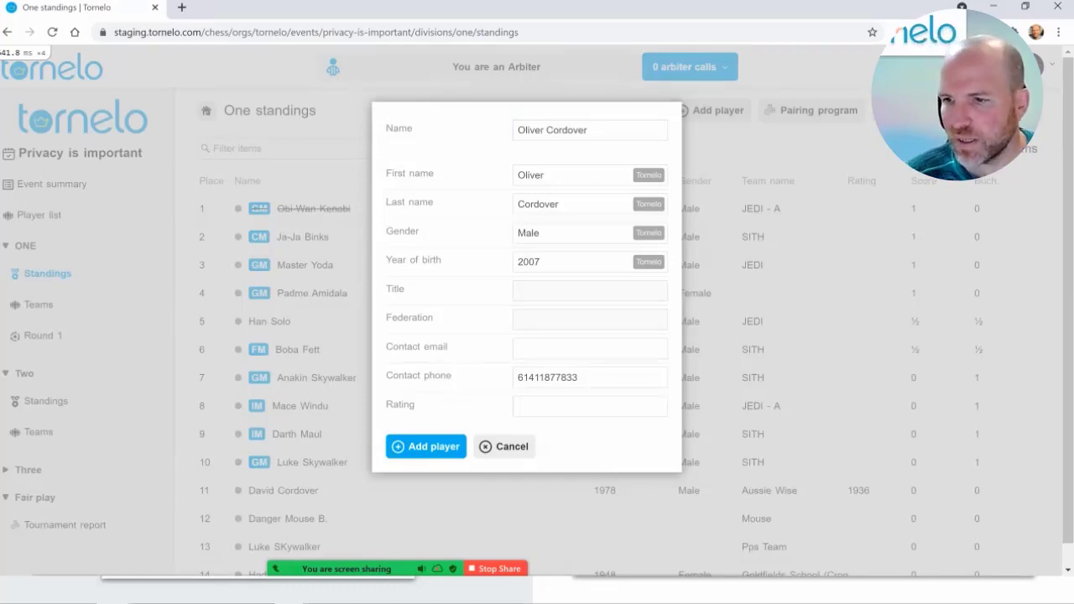
pyautogui.click(503, 447)
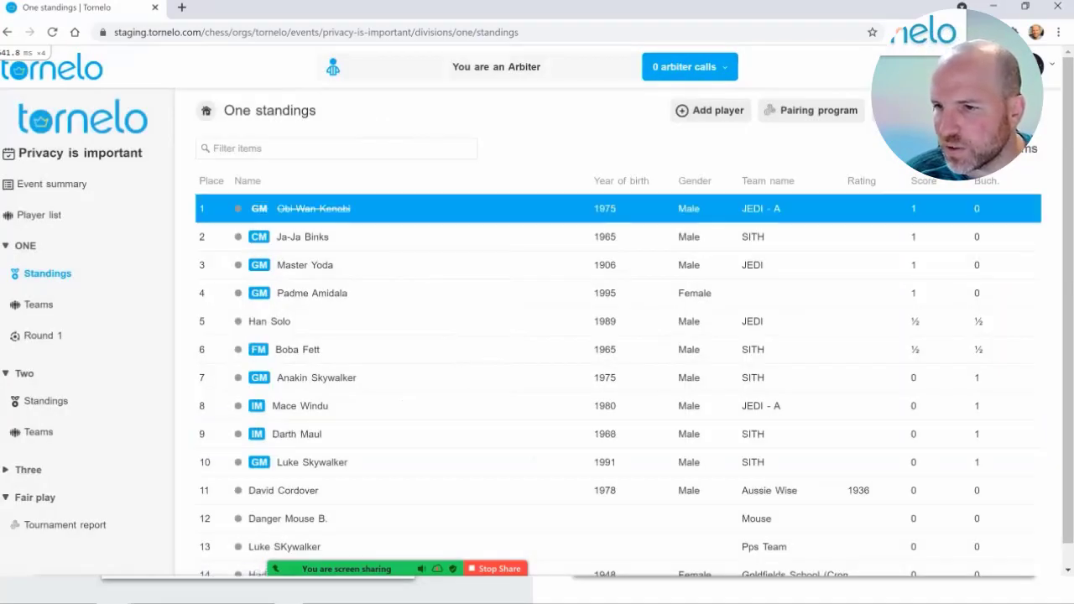
pyautogui.click(311, 208)
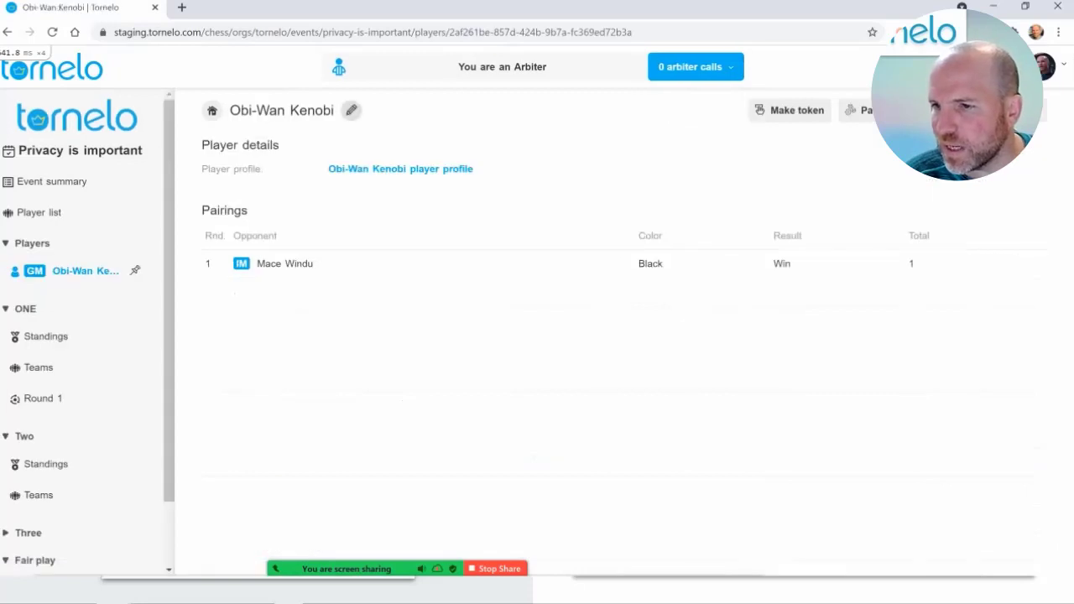
pyautogui.click(351, 110)
pyautogui.click(555, 186)
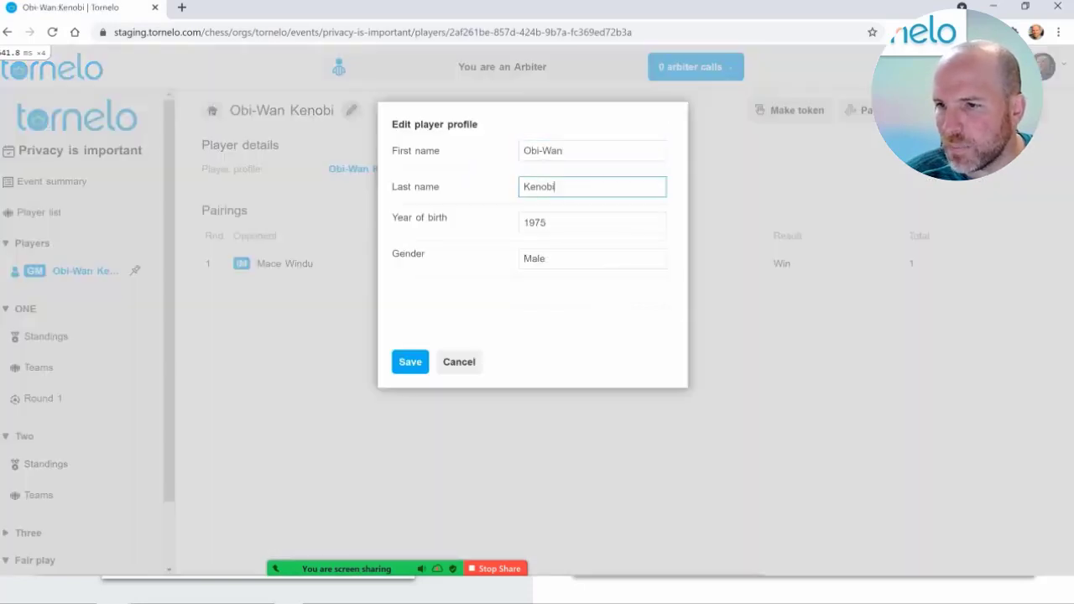
pyautogui.click(563, 150)
pyautogui.click(555, 187)
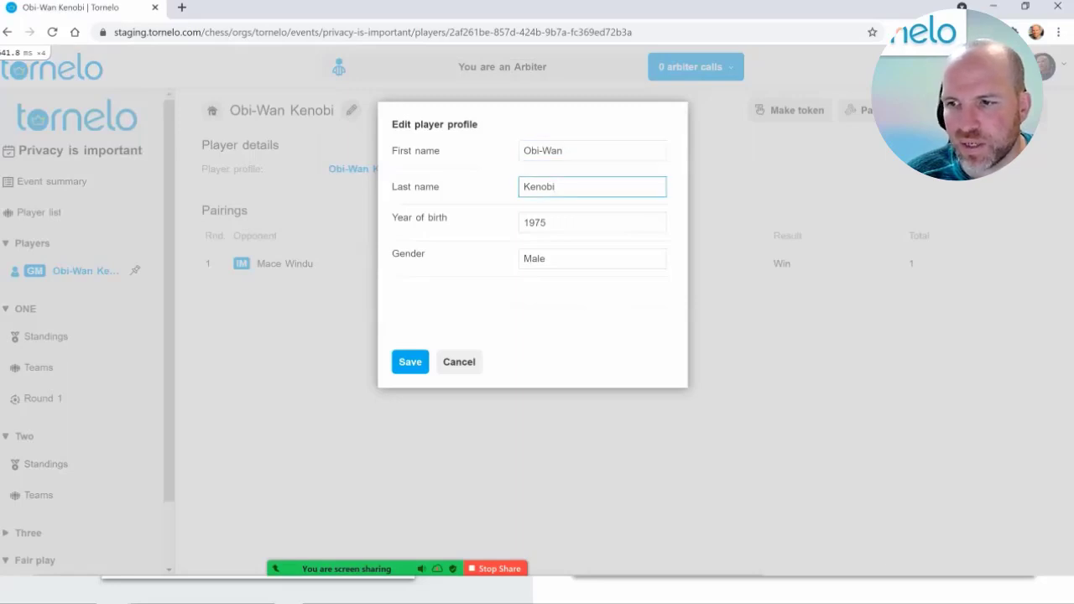
pyautogui.click(459, 362)
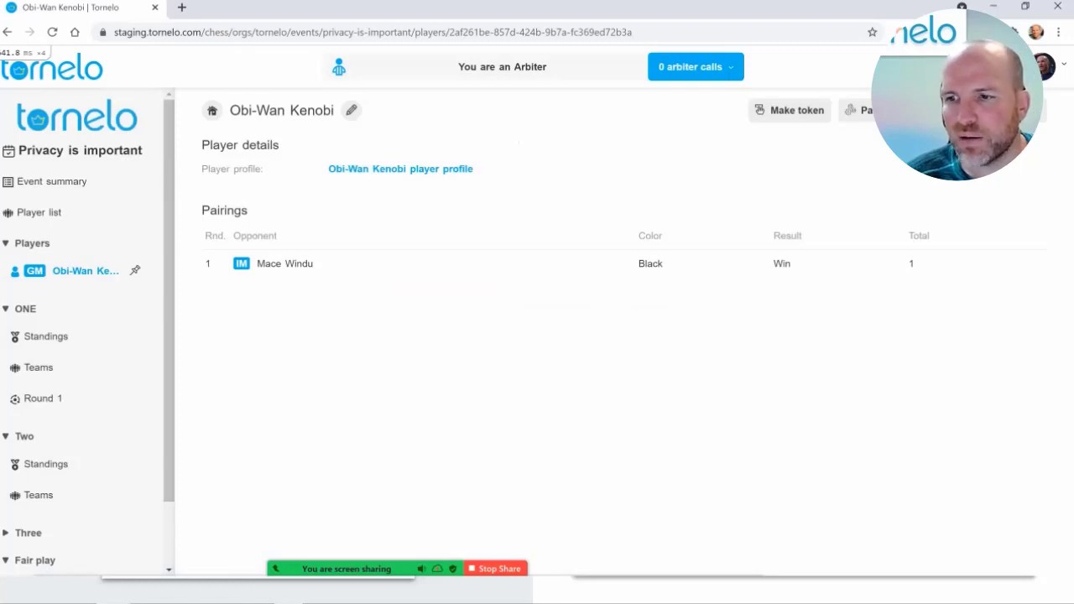
pyautogui.moveTo(230, 110); pyautogui.dragTo(333, 110)
pyautogui.click(333, 110)
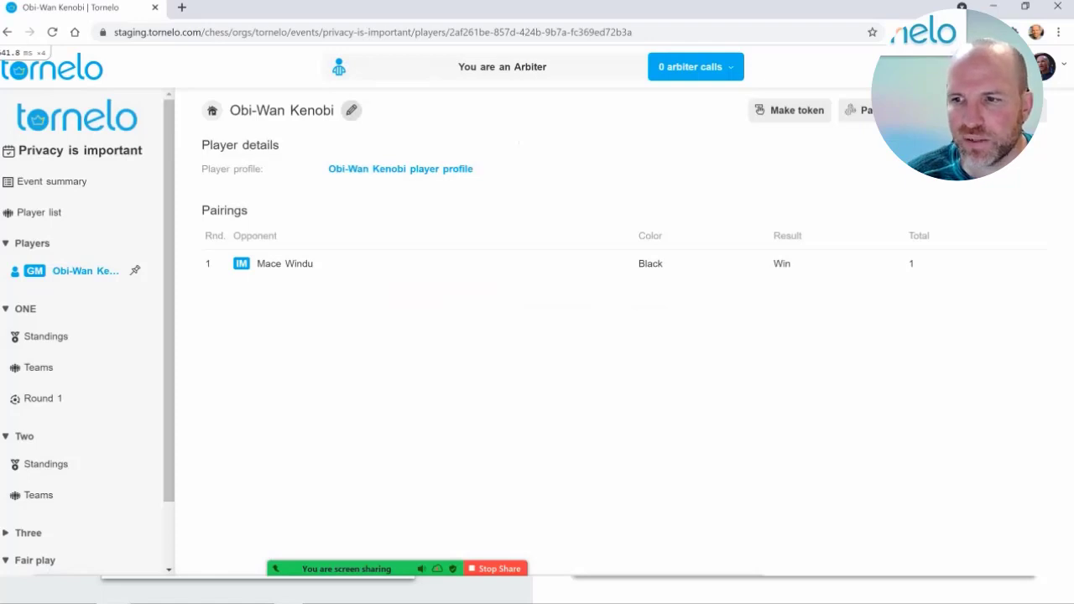
pyautogui.click(351, 110)
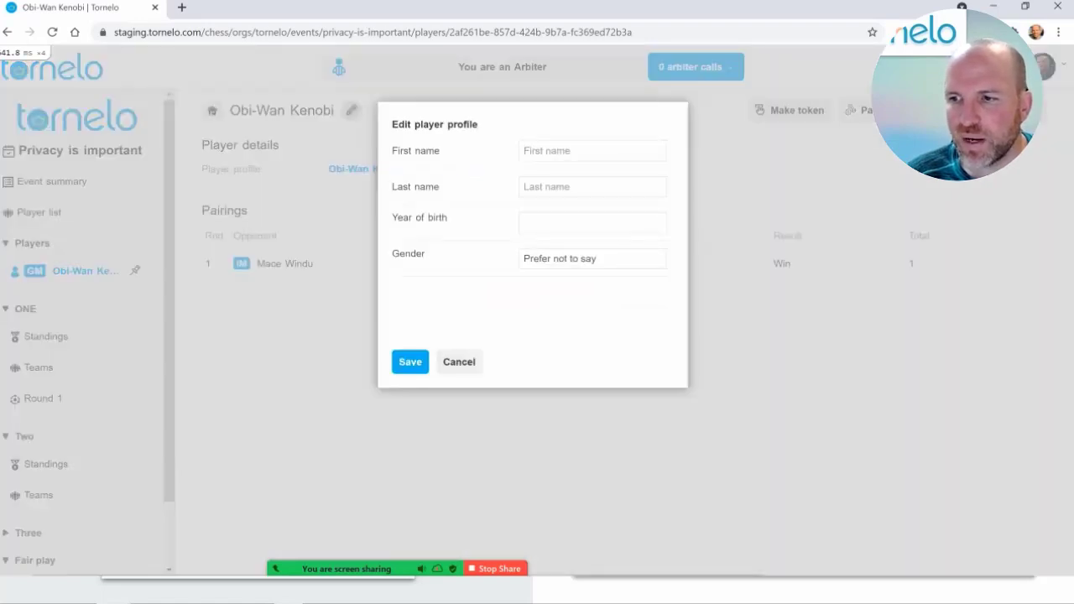
pyautogui.click(570, 187)
pyautogui.click(460, 362)
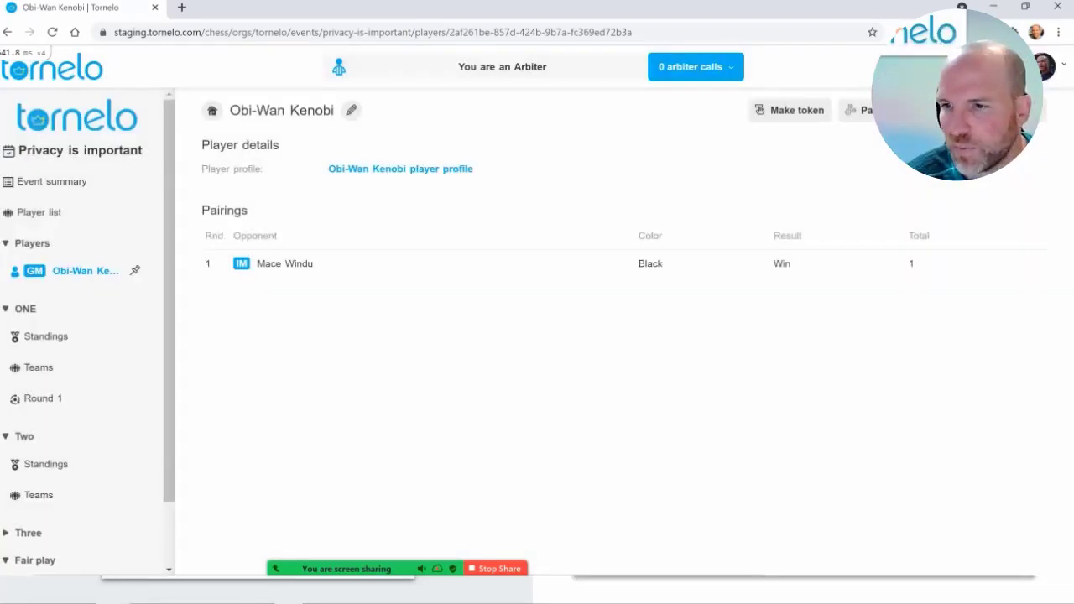
# Step: Open Event summary, put away the browser, and bring back the name-verification presentation slide
pyautogui.click(50, 181)
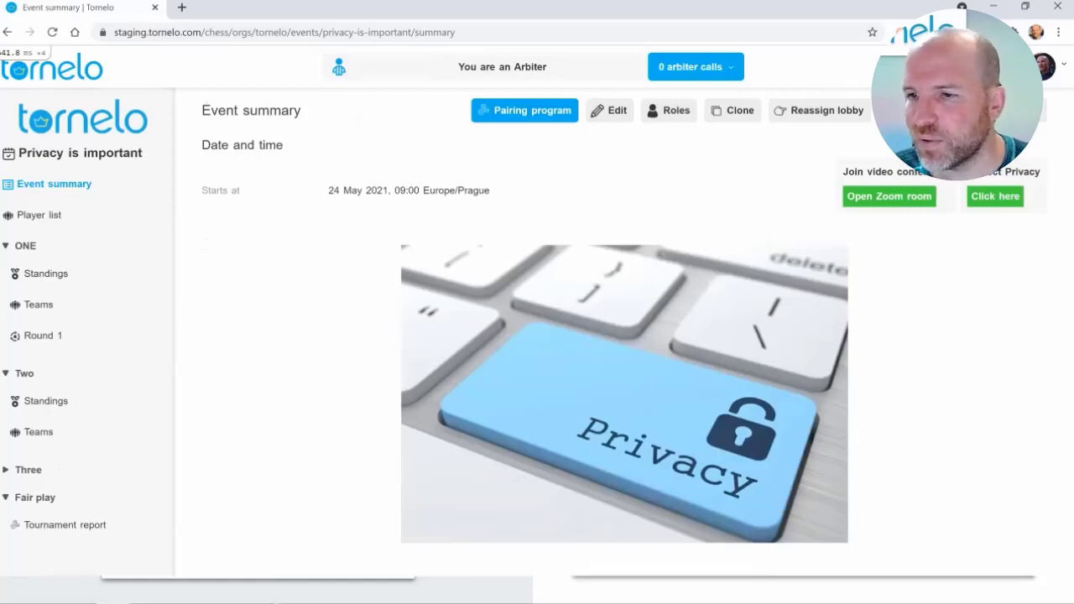
pyautogui.moveTo(538, 9); pyautogui.dragTo(417, 190)
pyautogui.press('super+Down')
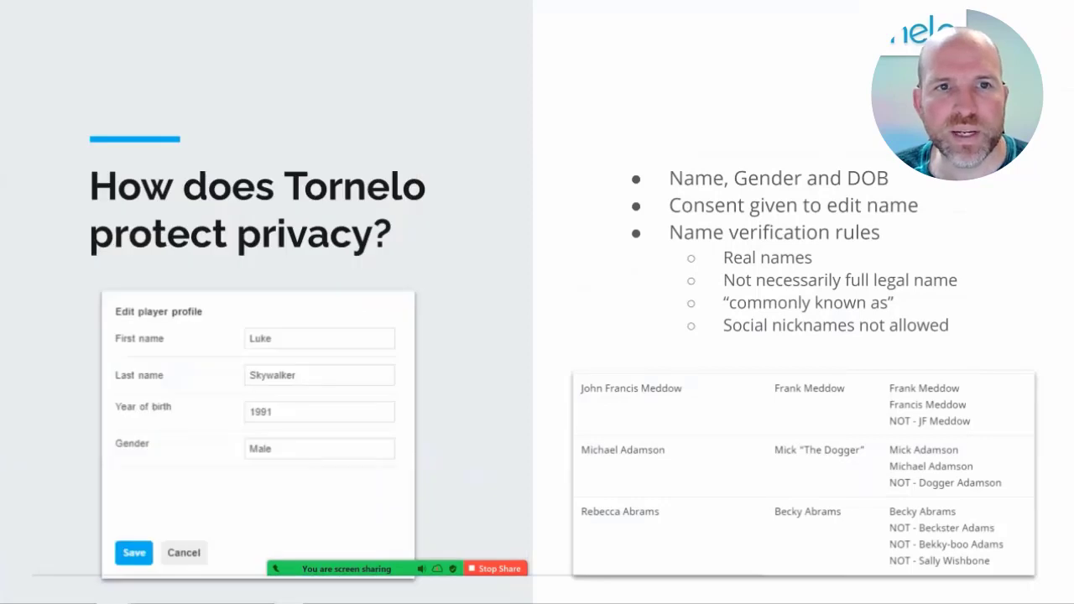
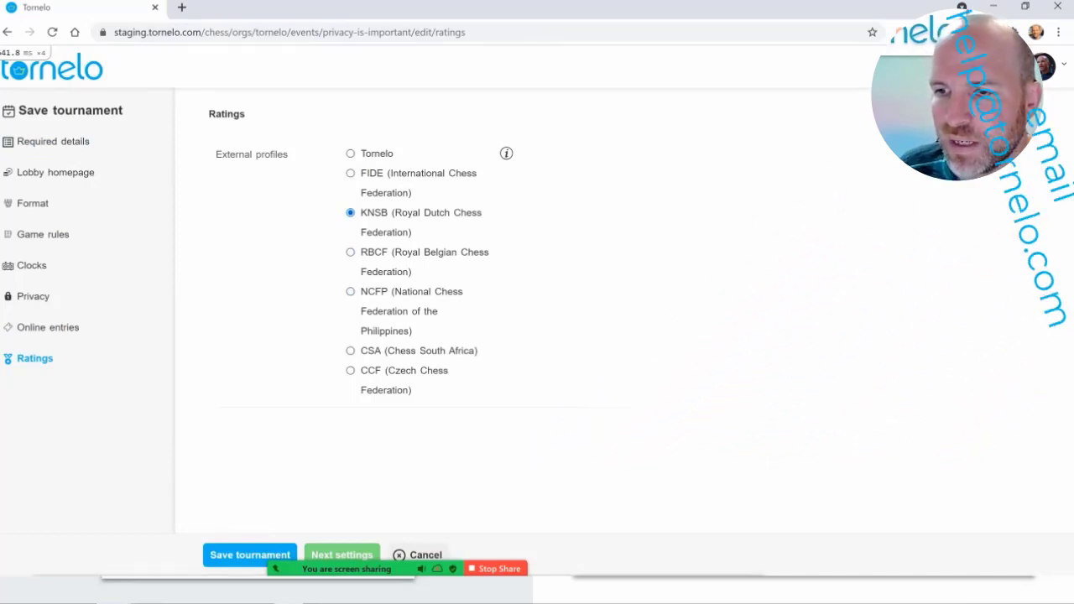
# Step: Switch the event to FIDE ratings and save, check a player's page, then view division ONE standings
pyautogui.click(350, 173)
pyautogui.click(251, 555)
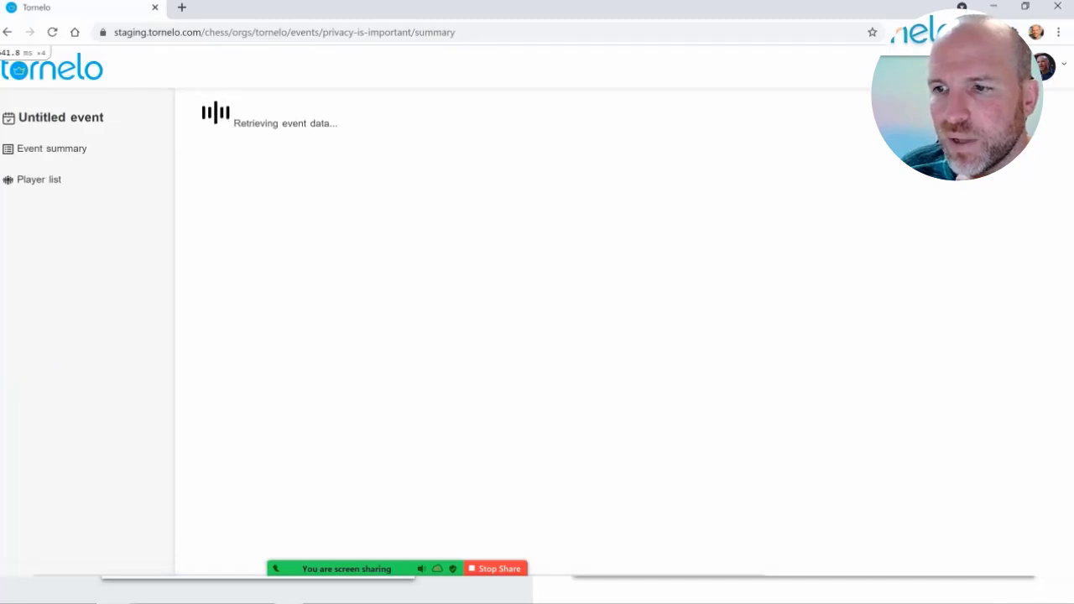
pyautogui.click(39, 215)
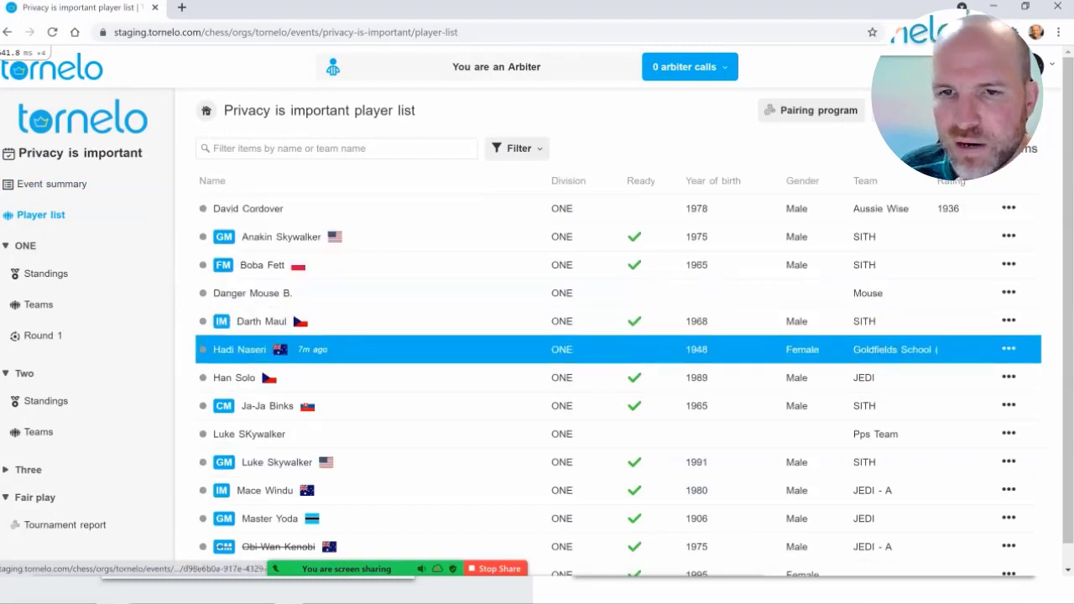
pyautogui.click(282, 236)
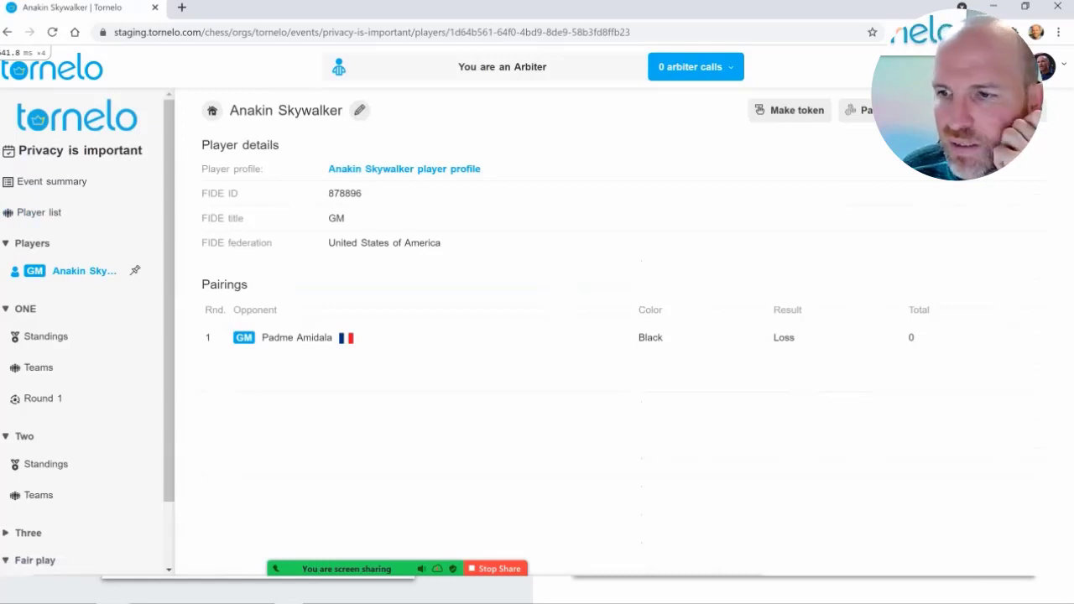
pyautogui.hotkey('alt', 'Left')
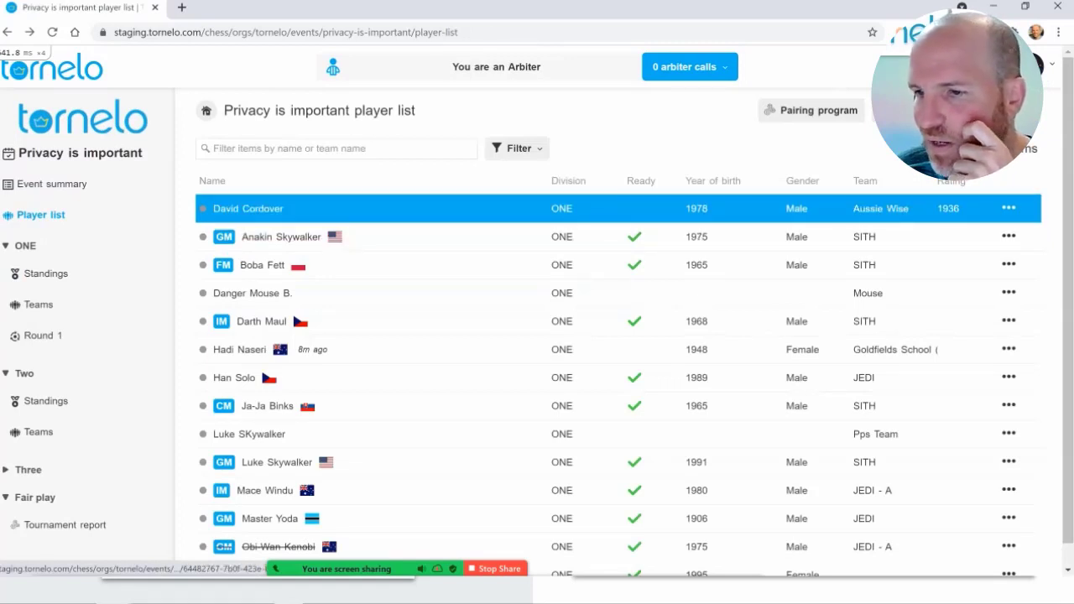
pyautogui.click(46, 274)
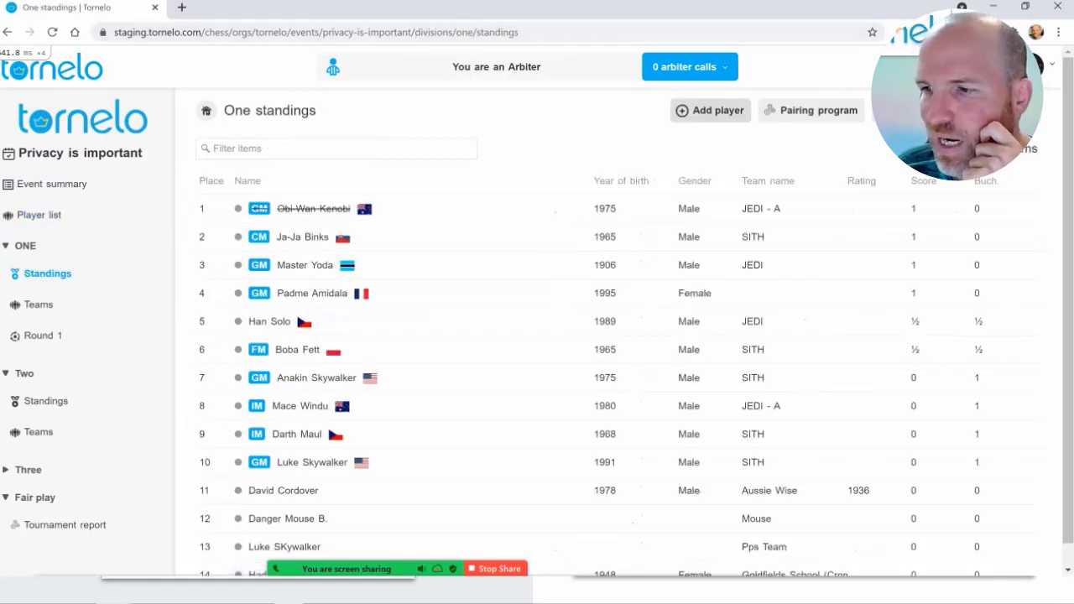
pyautogui.click(710, 110)
pyautogui.click(590, 167)
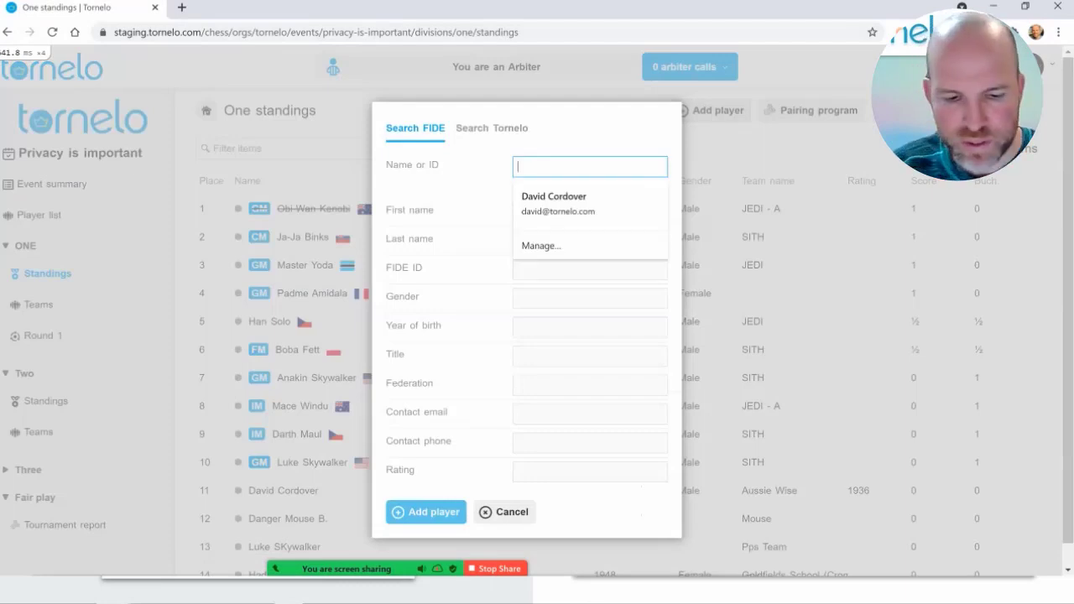
pyautogui.write('MAgnus Carlsen')
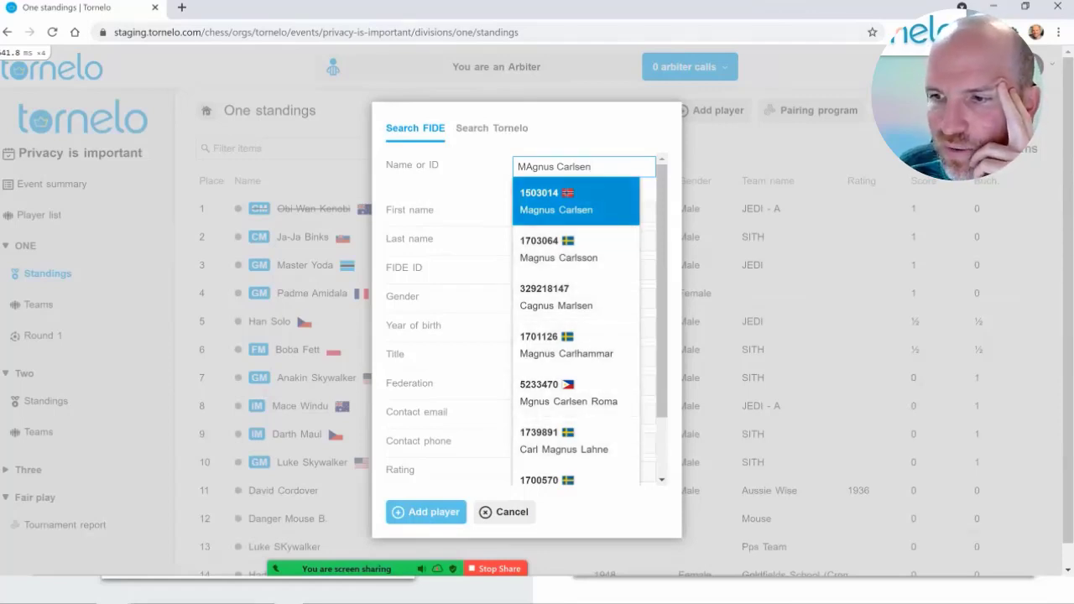
pyautogui.press('Return')
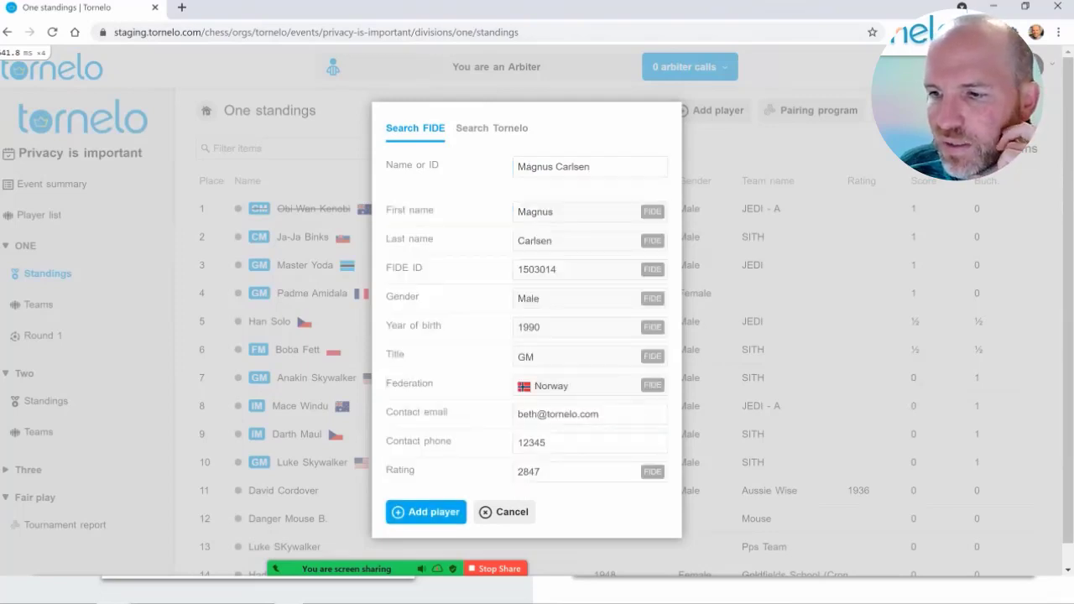
pyautogui.press('Tab')
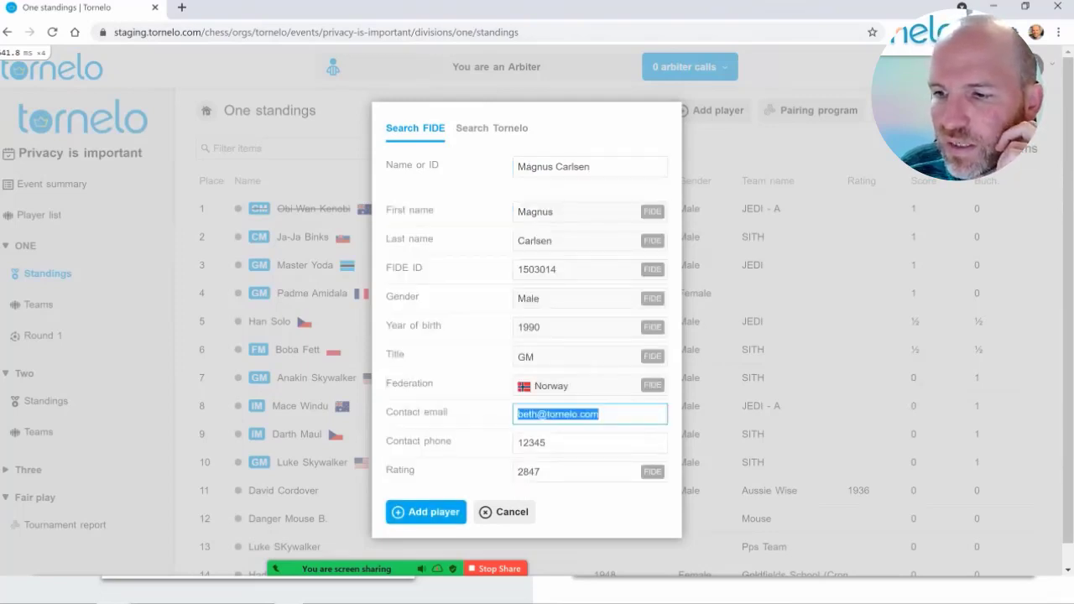
pyautogui.press('Tab')
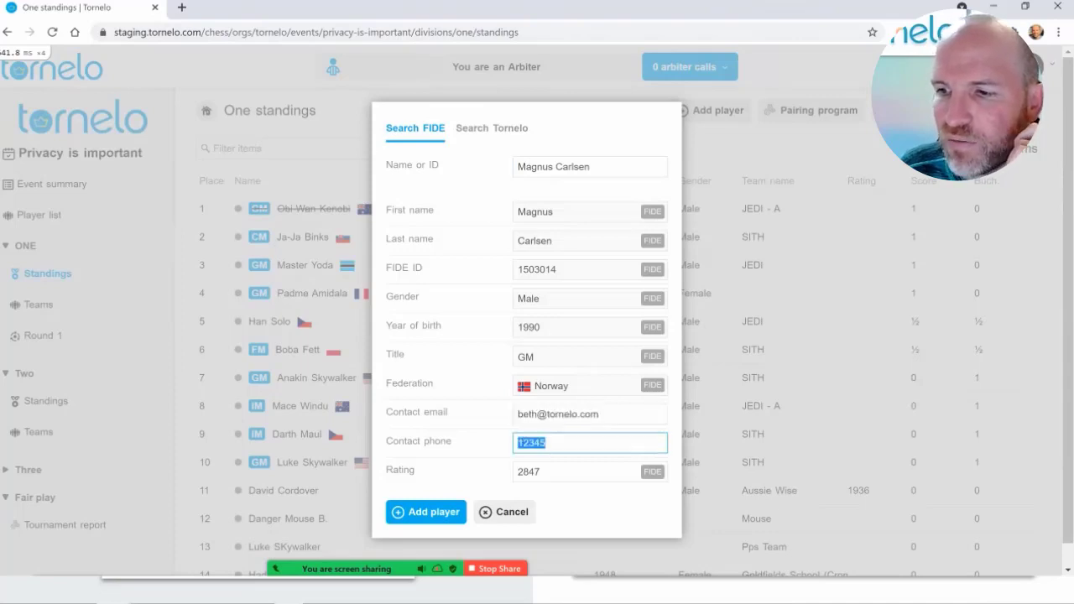
pyautogui.click(558, 414)
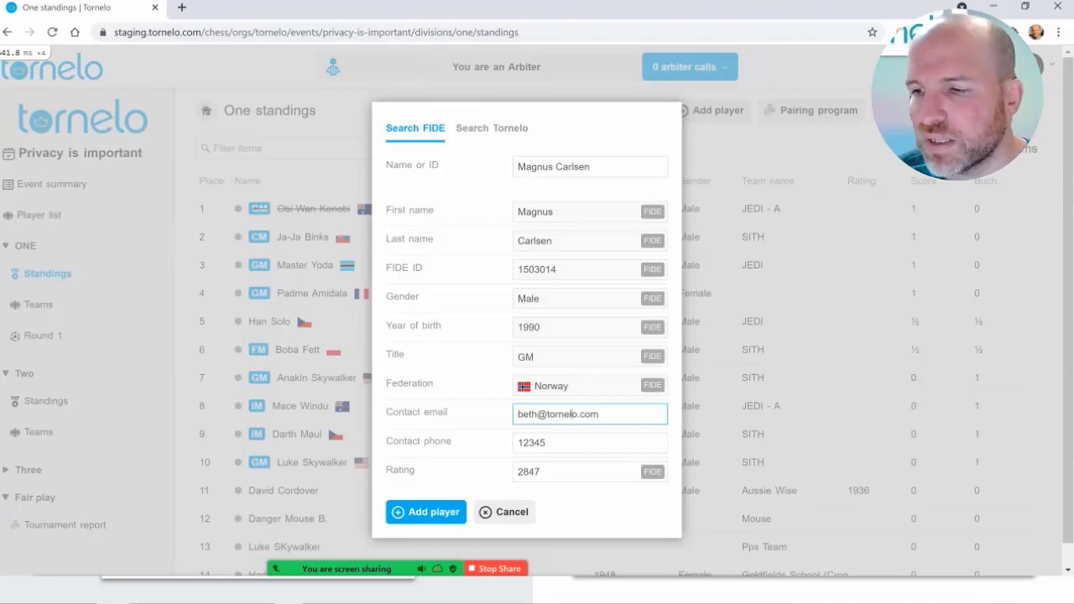
pyautogui.moveTo(599, 414); pyautogui.dragTo(517, 414)
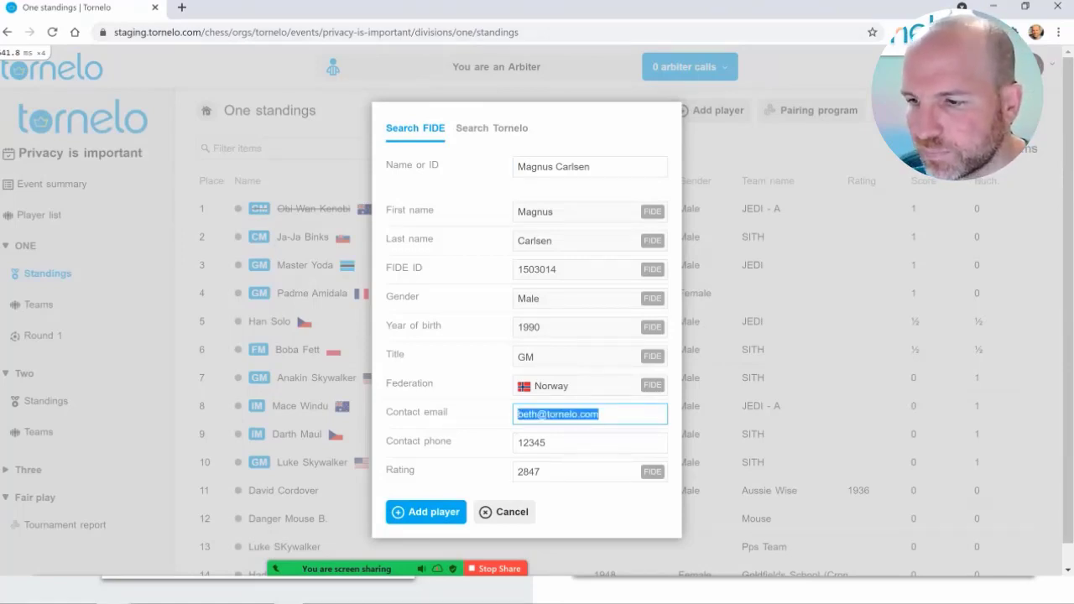
# Step: Discard the new player form and choose CCF (Czech Chess Federation) in the event's Ratings settings
pyautogui.click(505, 512)
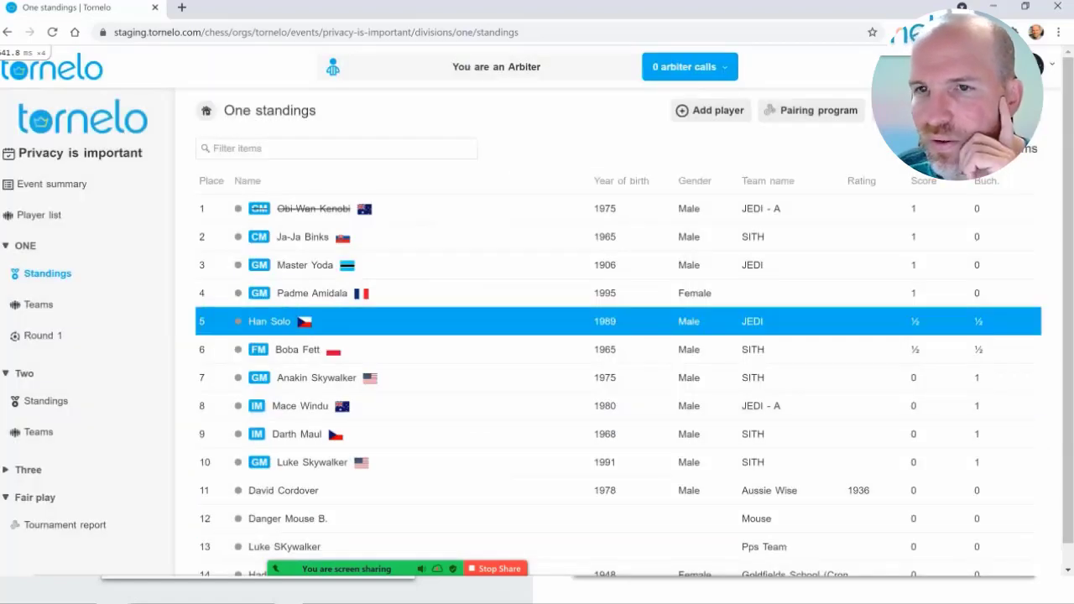
pyautogui.click(52, 184)
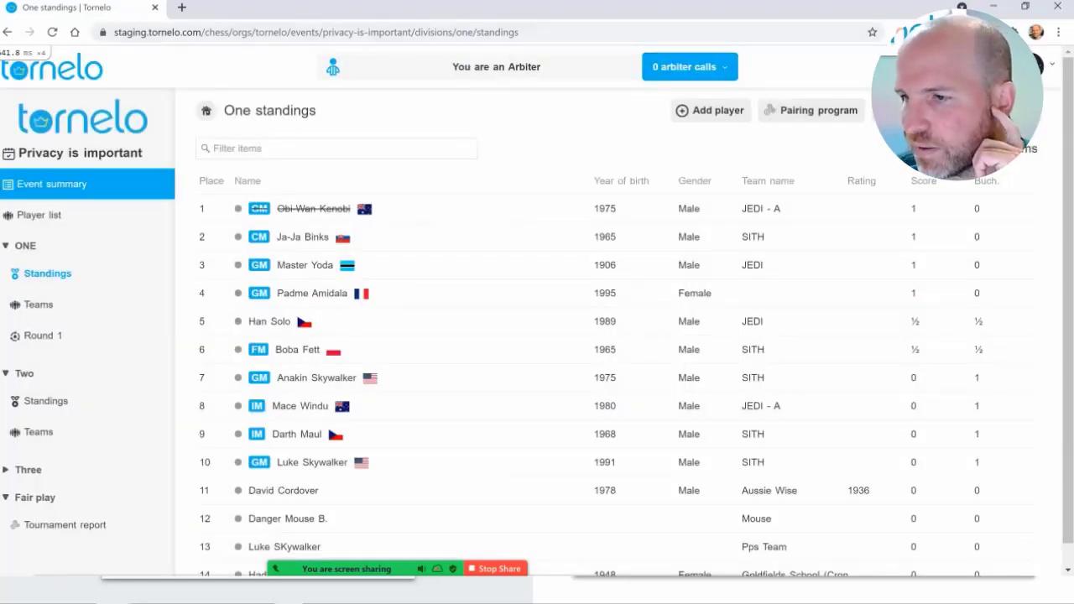
pyautogui.click(610, 110)
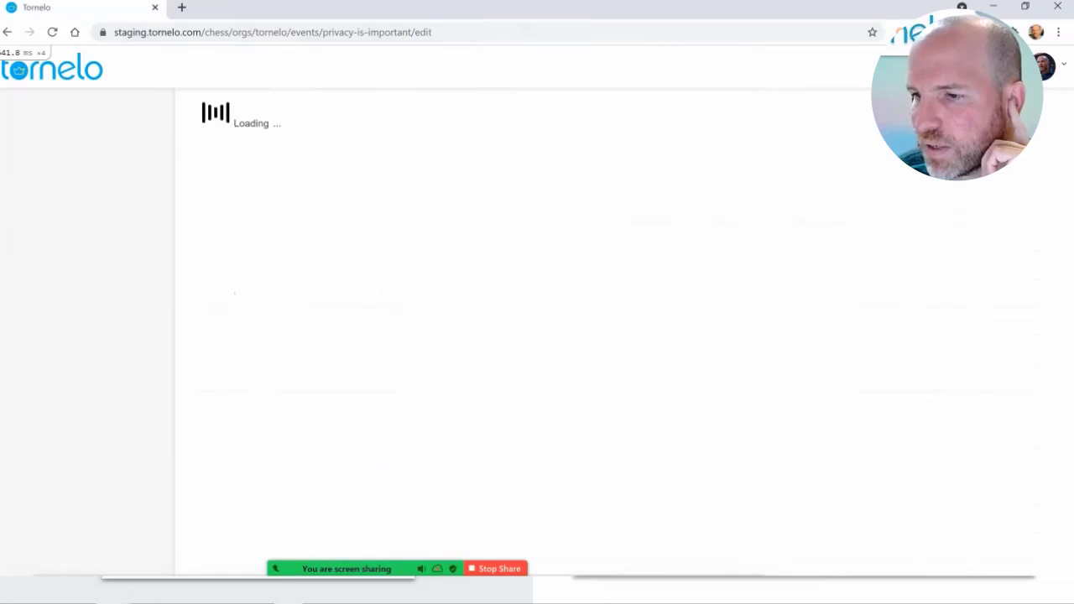
pyautogui.click(50, 358)
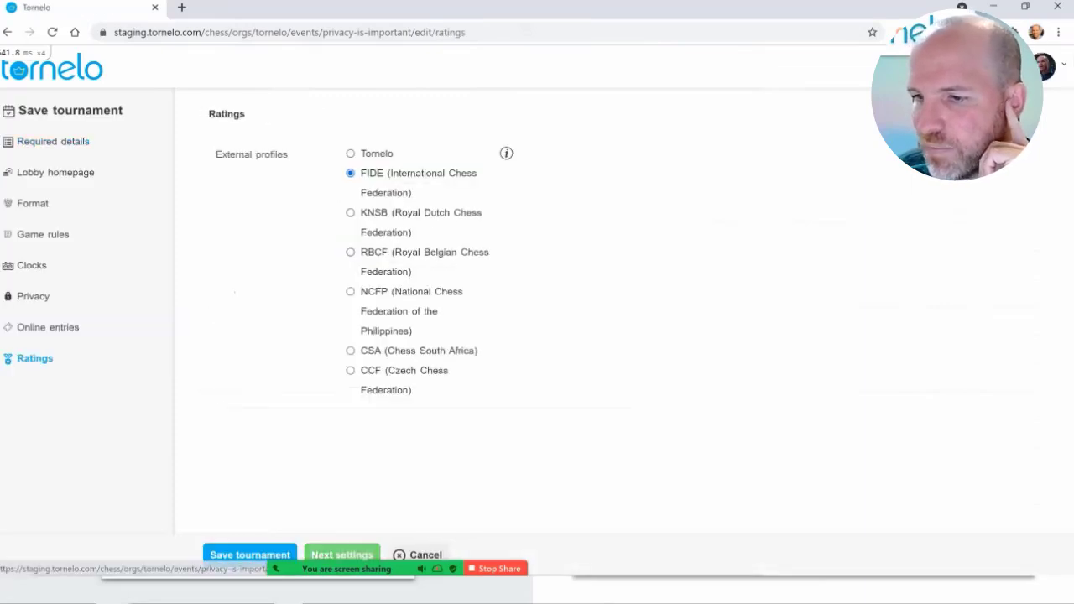
pyautogui.click(350, 370)
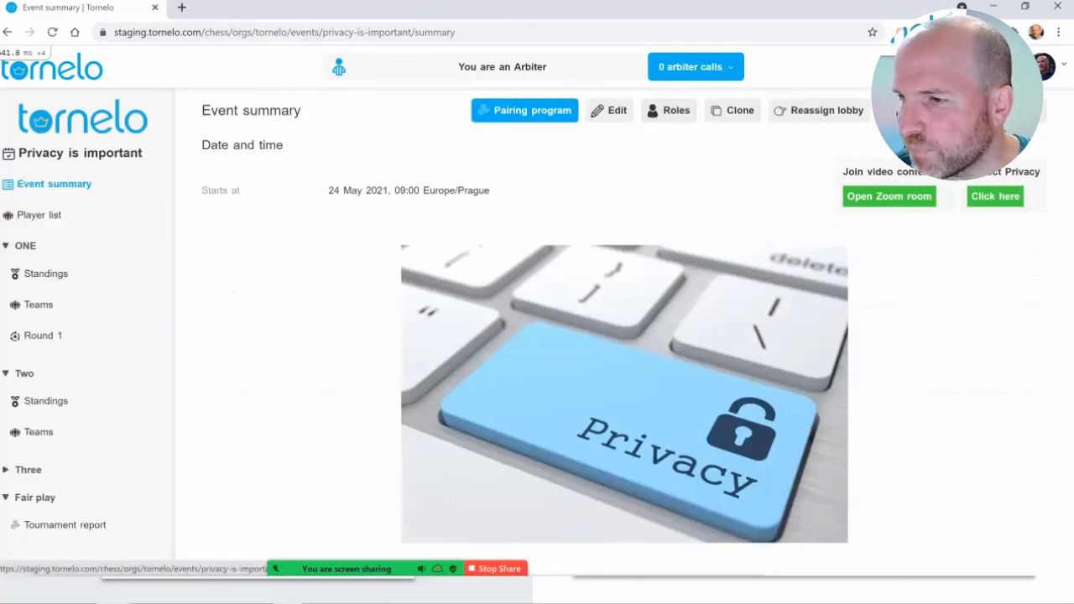
pyautogui.click(45, 274)
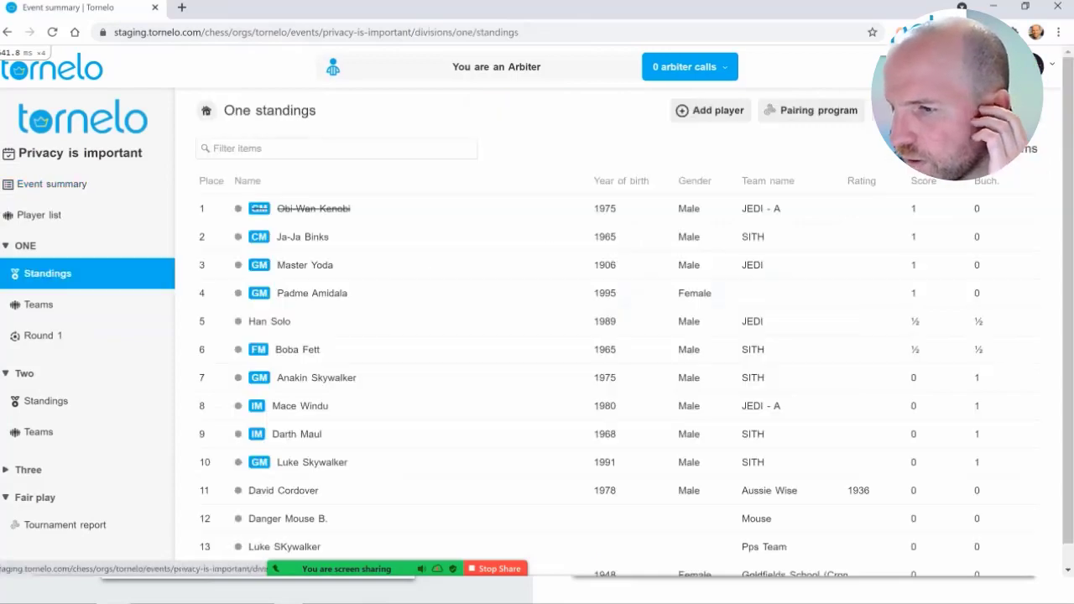
pyautogui.click(710, 110)
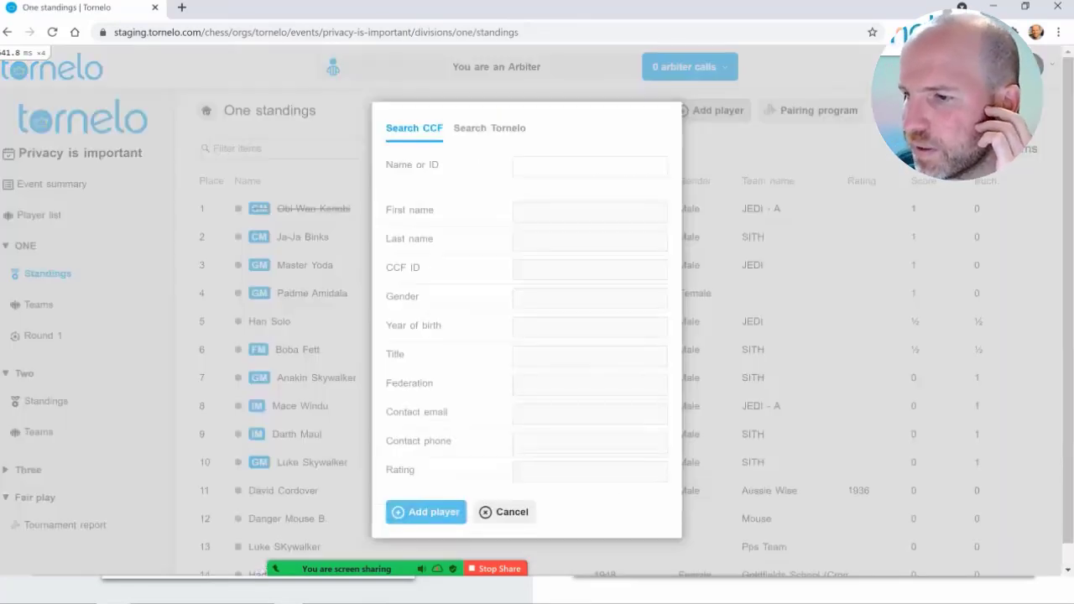
pyautogui.click(590, 166)
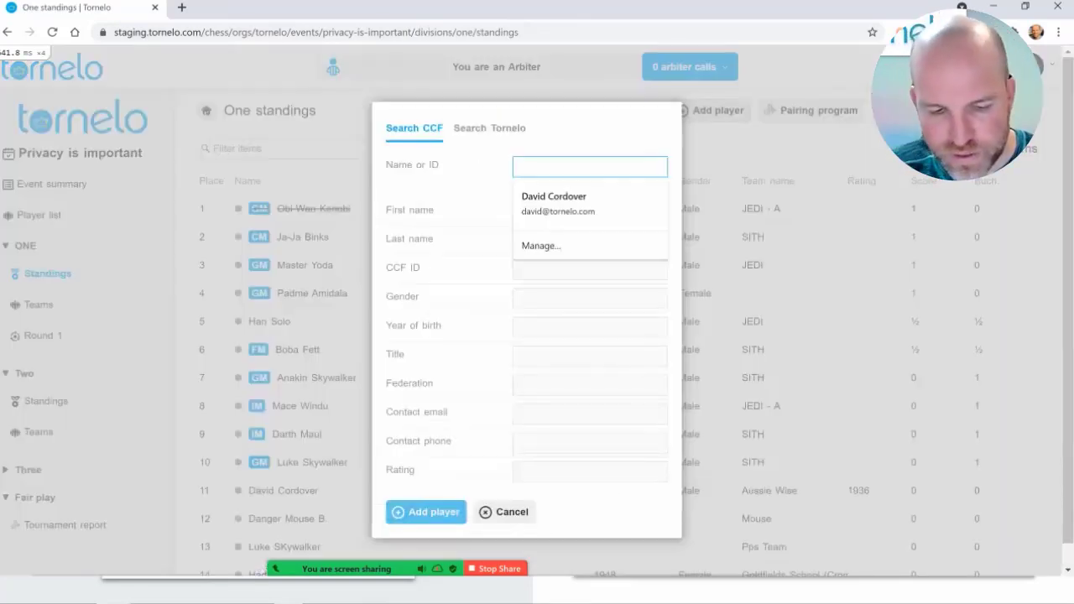
pyautogui.write('J')
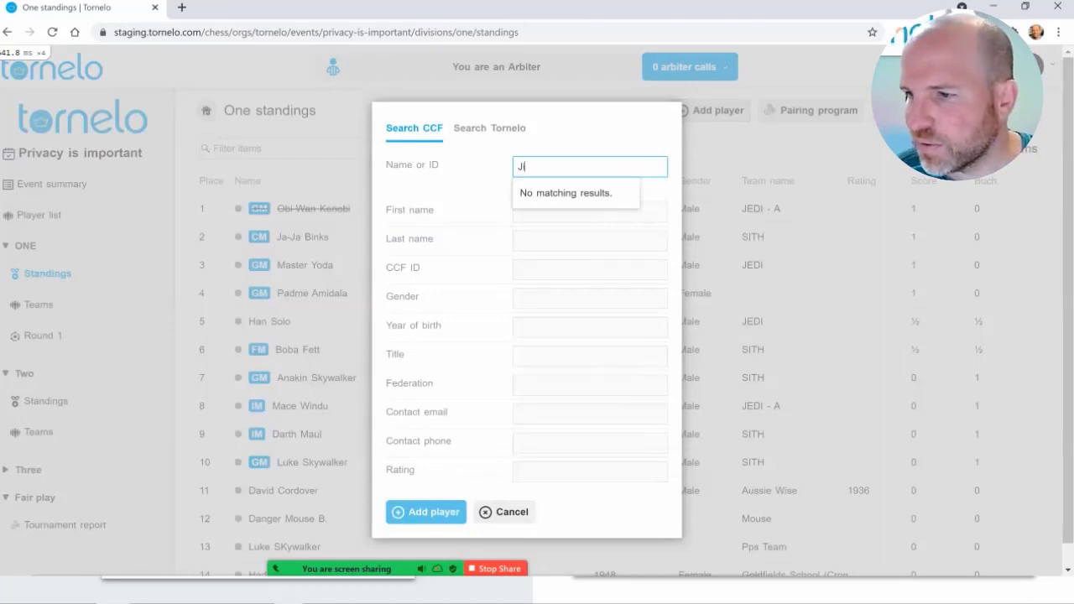
pyautogui.write('iri')
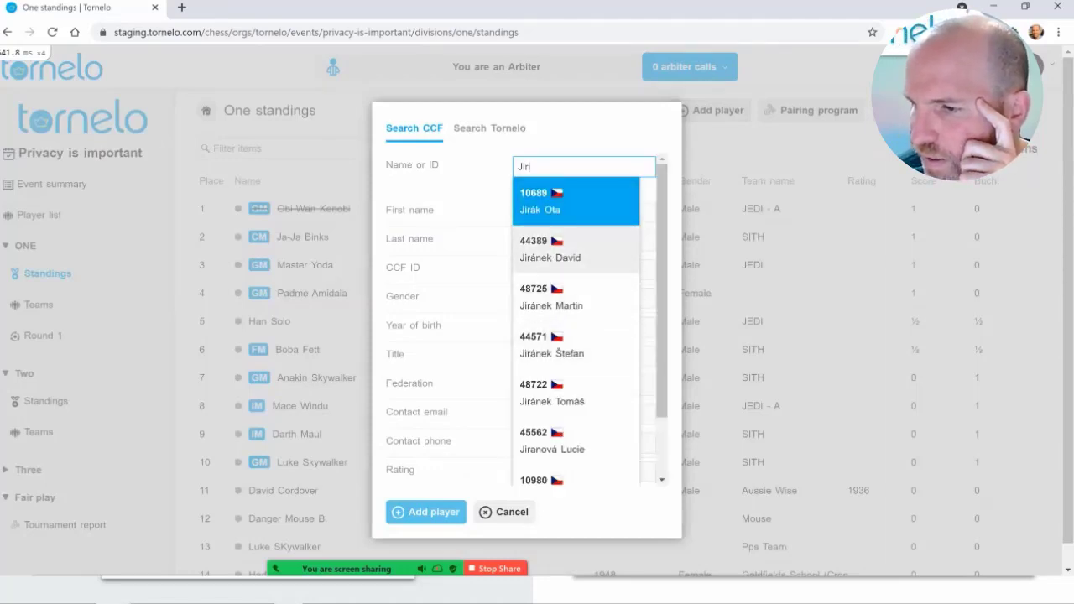
pyautogui.click(575, 250)
pyautogui.click(548, 166)
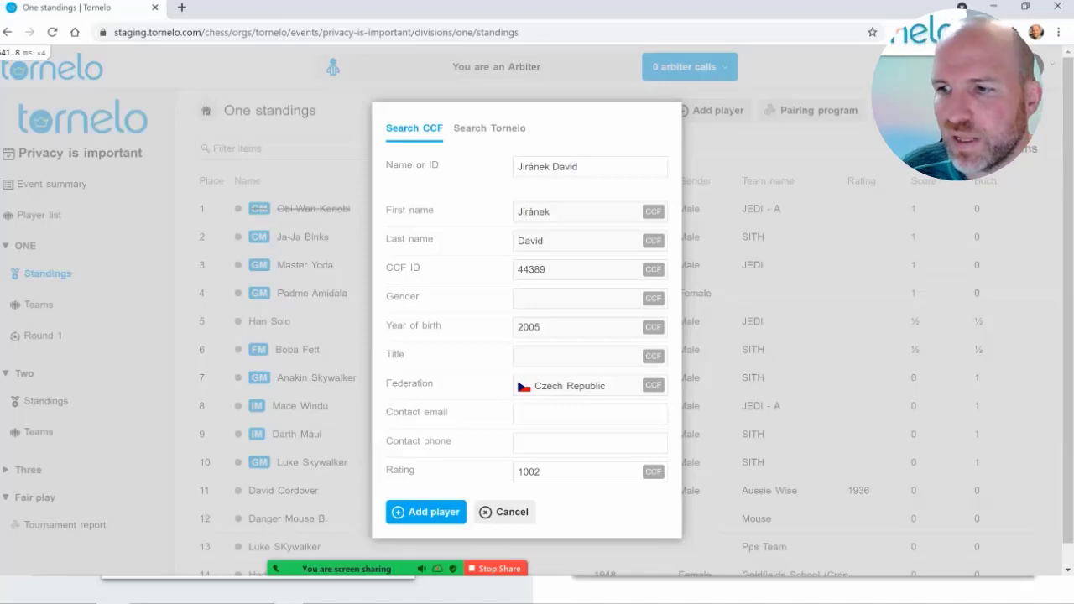
pyautogui.press('Tab')
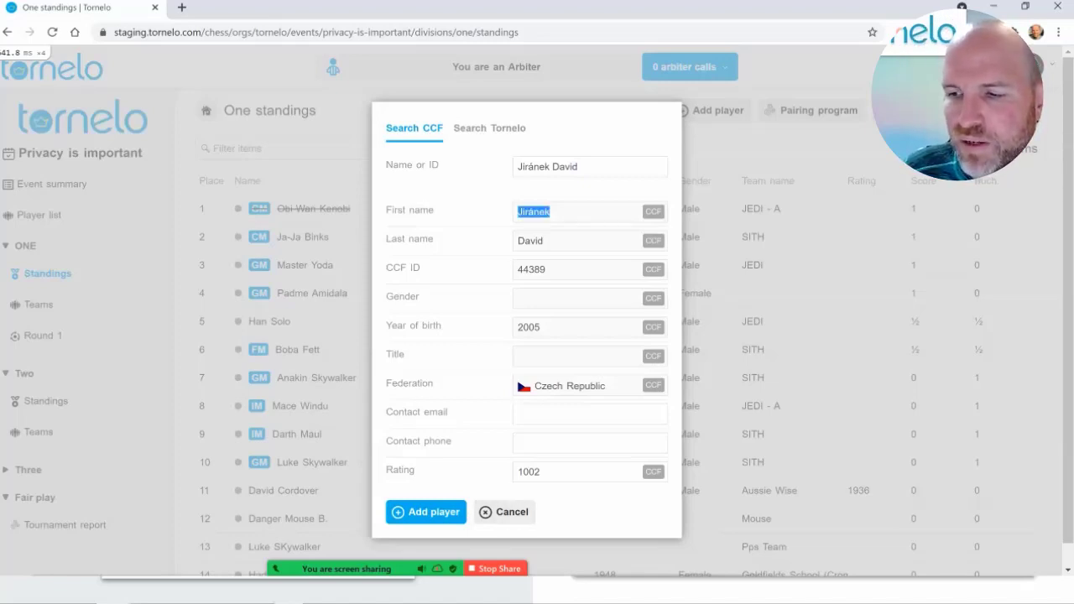
pyautogui.click(504, 512)
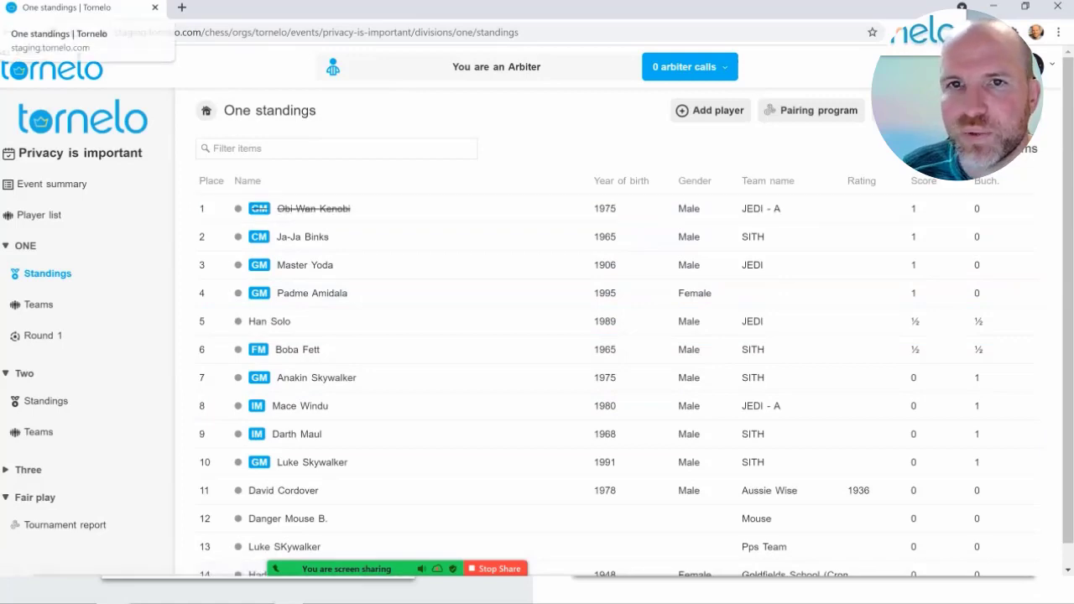
# Step: Switch to the slide deck and advance to the email-address permission slide
pyautogui.hotkey('alt', 'Tab')
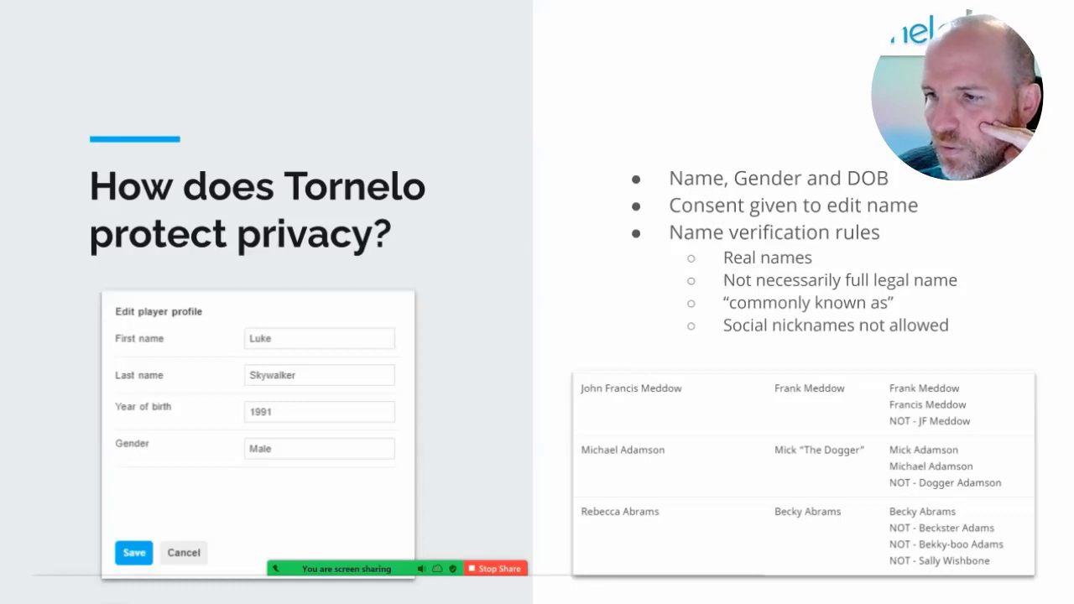
pyautogui.press('Right')
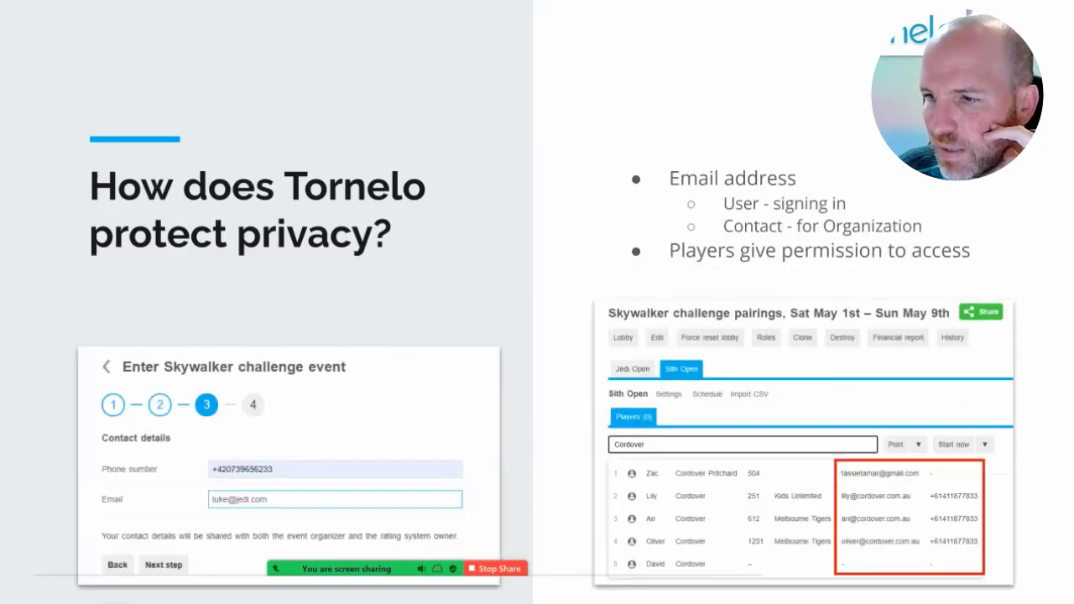